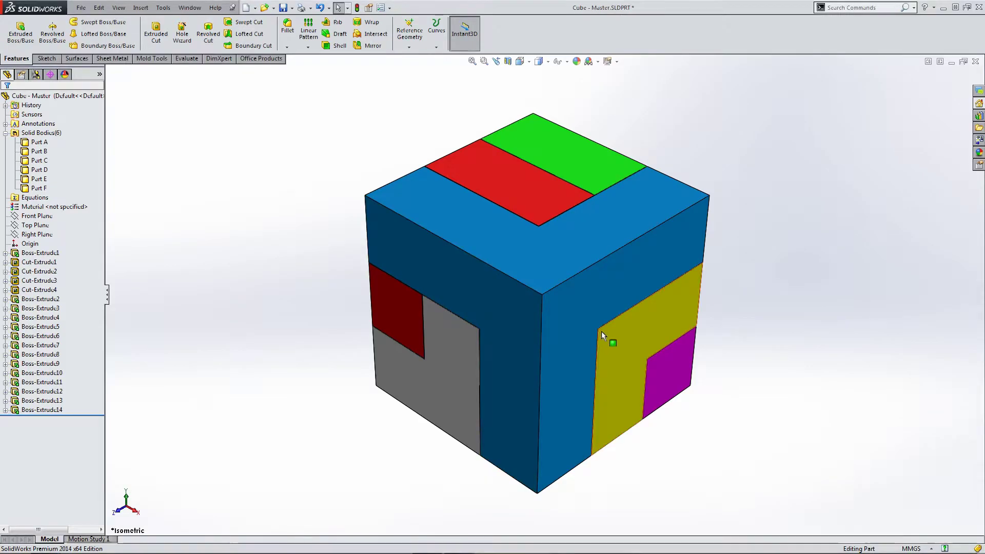
- Orbit the cube and highlight each solid body in turn to identify Parts A–E
{"action": "middle_click_drag", "start_coordinate": [609, 341], "coordinate": [158, 347]}
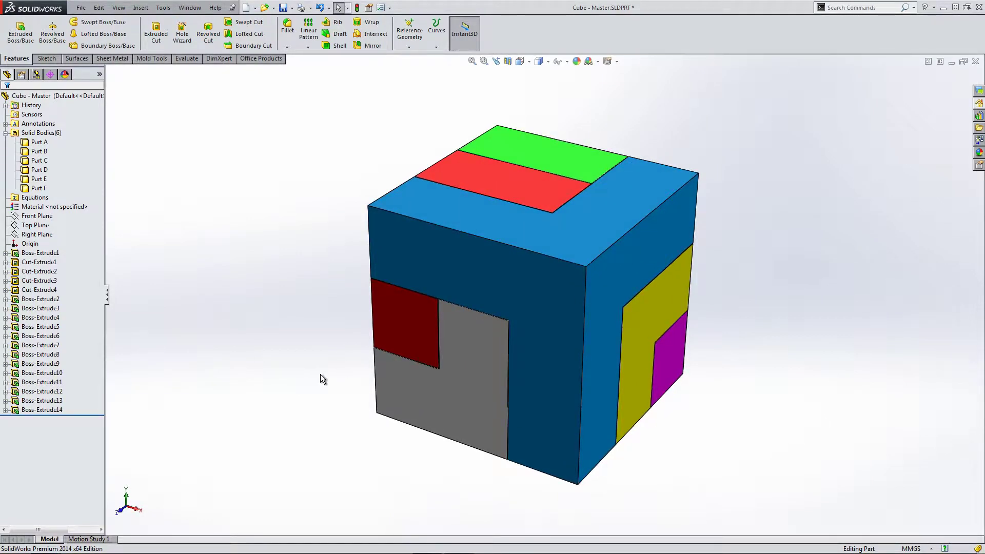
{"action": "left_click", "coordinate": [39, 134]}
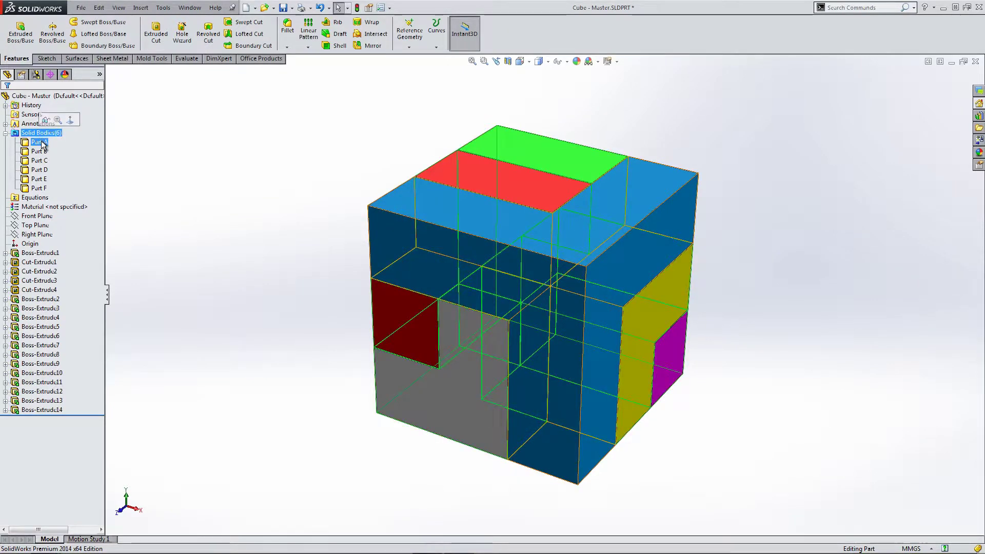
{"action": "left_click", "coordinate": [40, 144]}
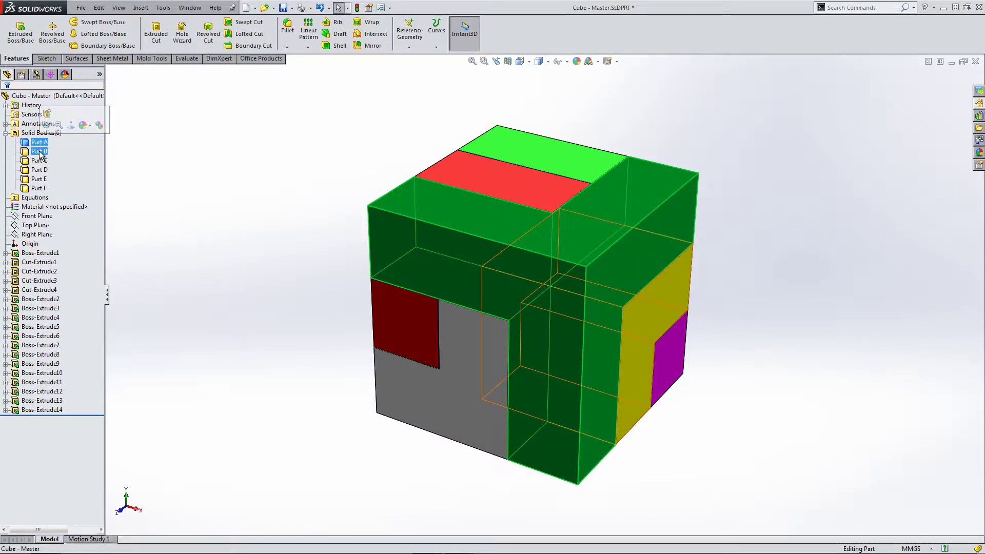
{"action": "left_click", "coordinate": [39, 151]}
{"action": "left_click", "coordinate": [39, 160]}
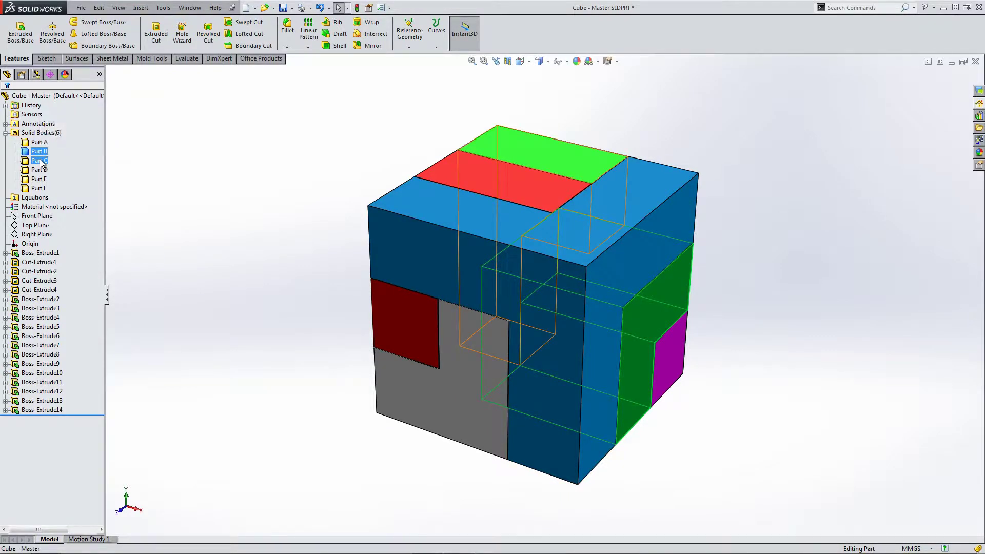
{"action": "left_click", "coordinate": [39, 170]}
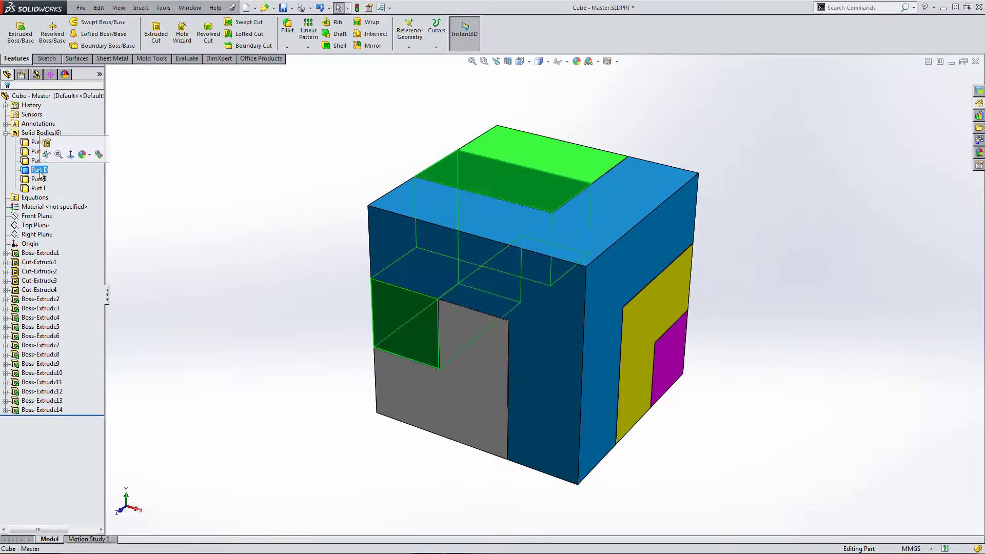
{"action": "left_click", "coordinate": [40, 179]}
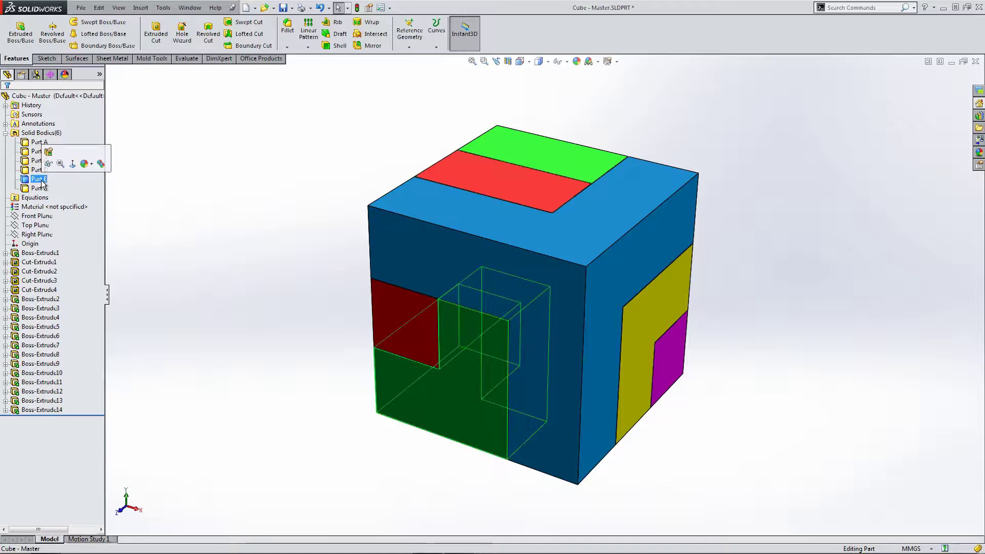
{"action": "left_click", "coordinate": [181, 212]}
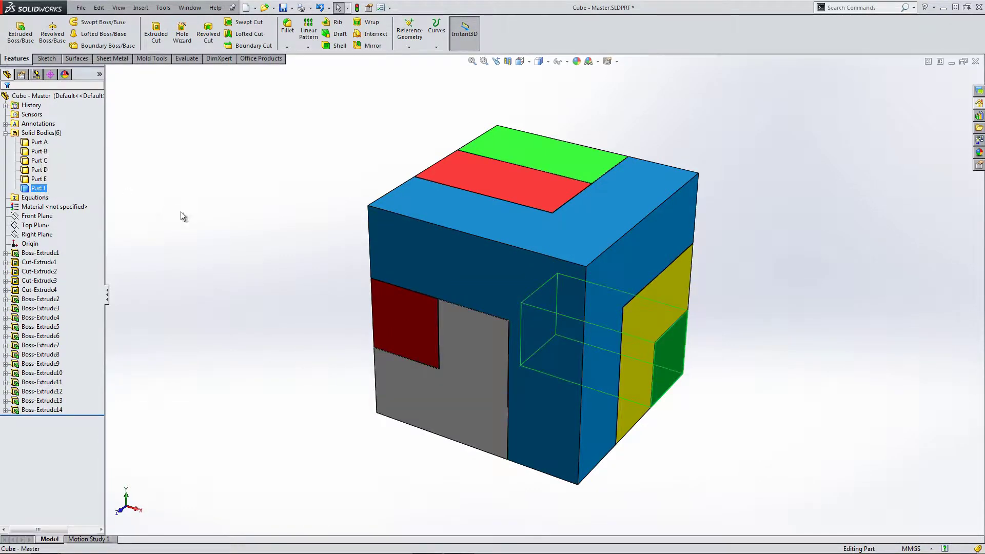
- Hide Parts A and B to inspect the inner pieces, then show them again
{"action": "left_click", "coordinate": [44, 143]}
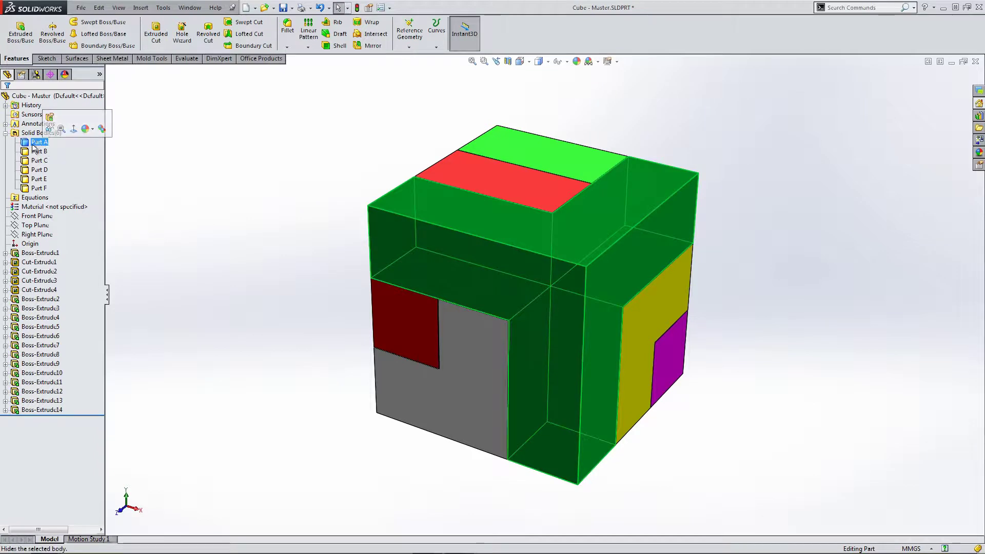
{"action": "left_click", "coordinate": [49, 129]}
{"action": "left_click", "coordinate": [171, 179]}
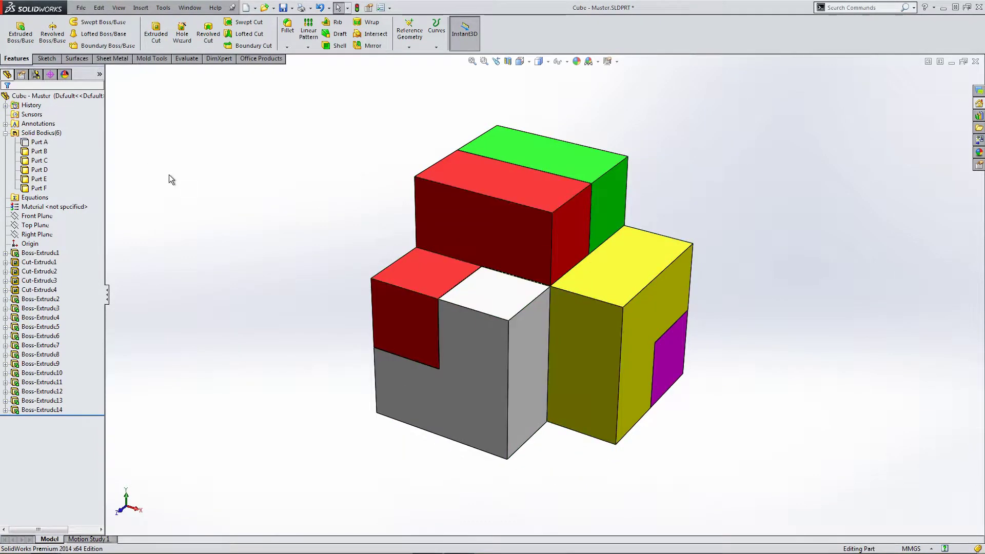
{"action": "left_click", "coordinate": [43, 156]}
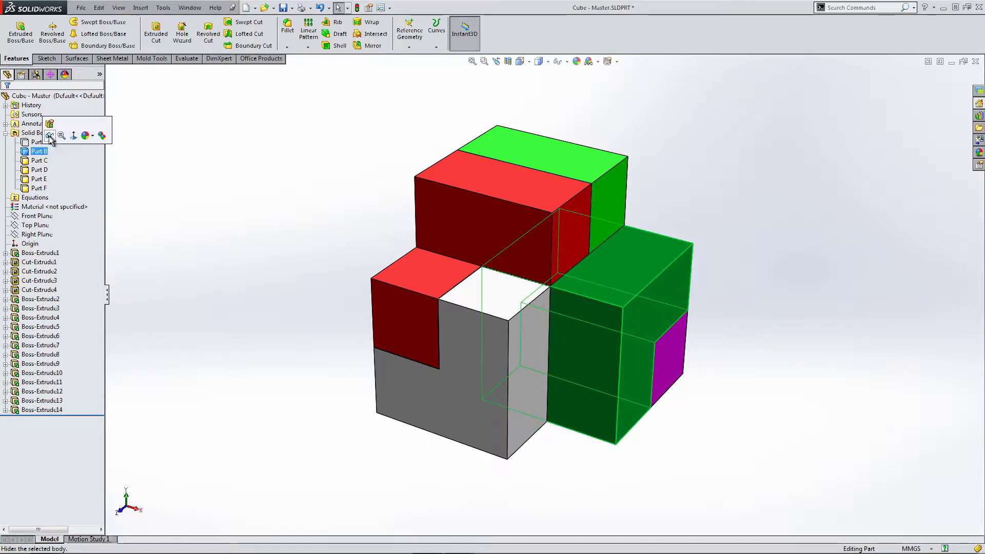
{"action": "left_click", "coordinate": [50, 138]}
{"action": "left_click", "coordinate": [227, 206]}
{"action": "middle_click_drag", "start_coordinate": [226, 205], "coordinate": [352, 433]}
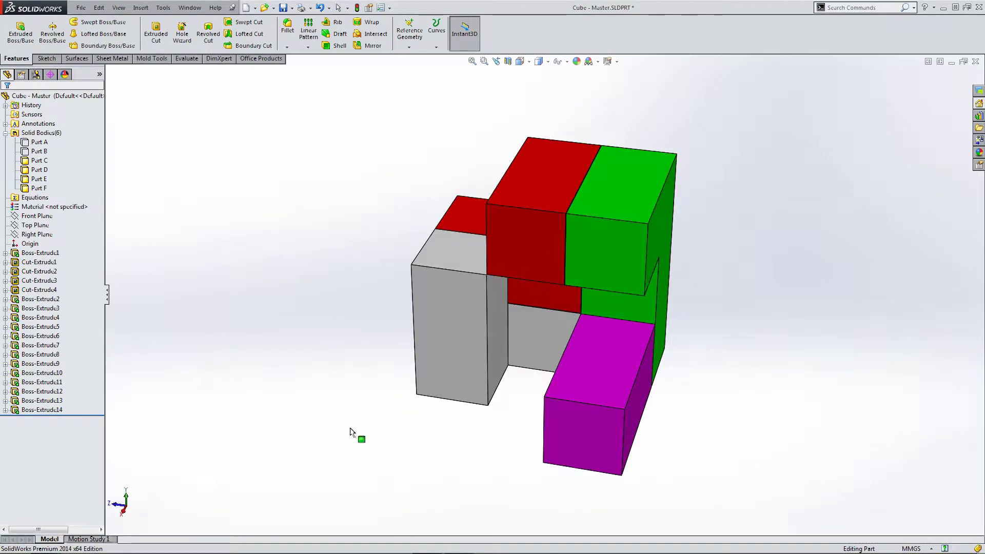
{"action": "left_click", "coordinate": [43, 146]}
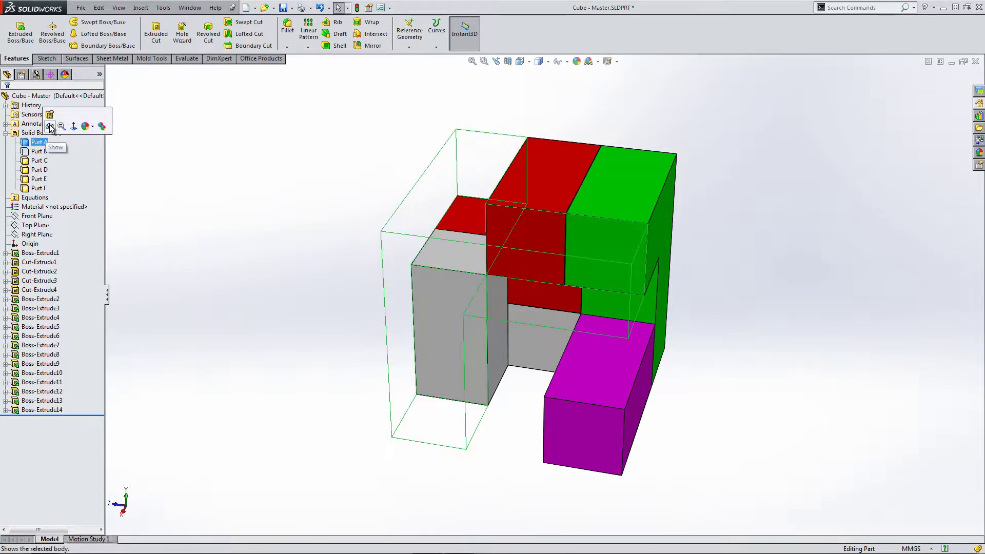
{"action": "left_click", "coordinate": [49, 127]}
{"action": "left_click", "coordinate": [40, 151]}
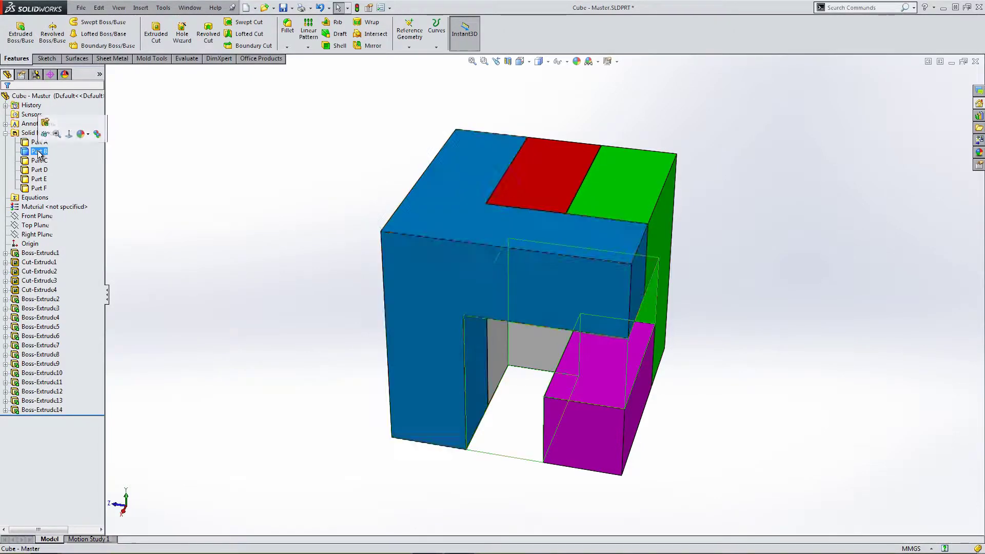
{"action": "left_click", "coordinate": [45, 134]}
{"action": "left_click", "coordinate": [199, 199]}
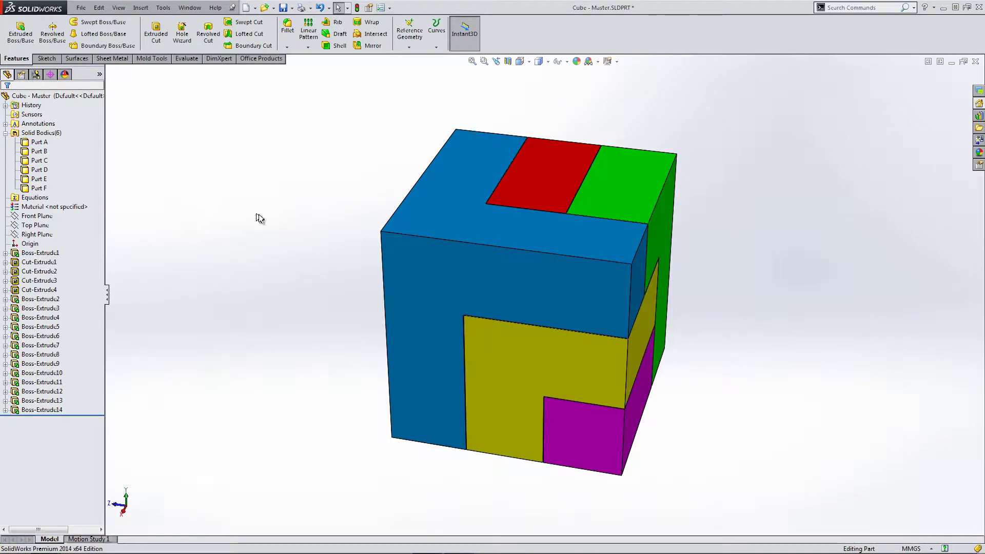
{"action": "mouse_move", "coordinate": [310, 220]}
{"action": "middle_mouse_down"}
{"action": "mouse_move", "coordinate": [237, 164]}
{"action": "mouse_move", "coordinate": [293, 230]}
{"action": "middle_mouse_up"}
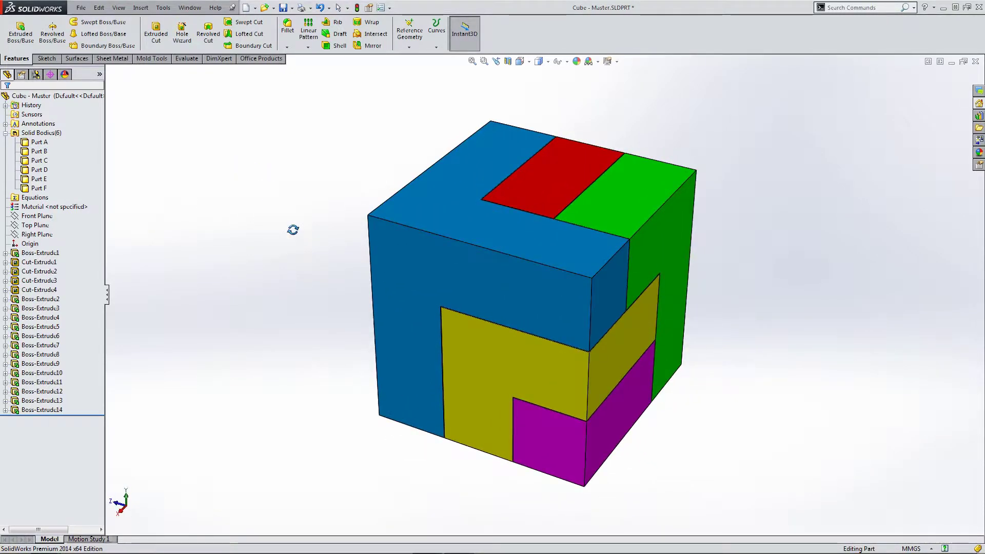
- Insert the Part A body into a new part and rename its file to Part A.SLDPRT
{"action": "right_click", "coordinate": [41, 143]}
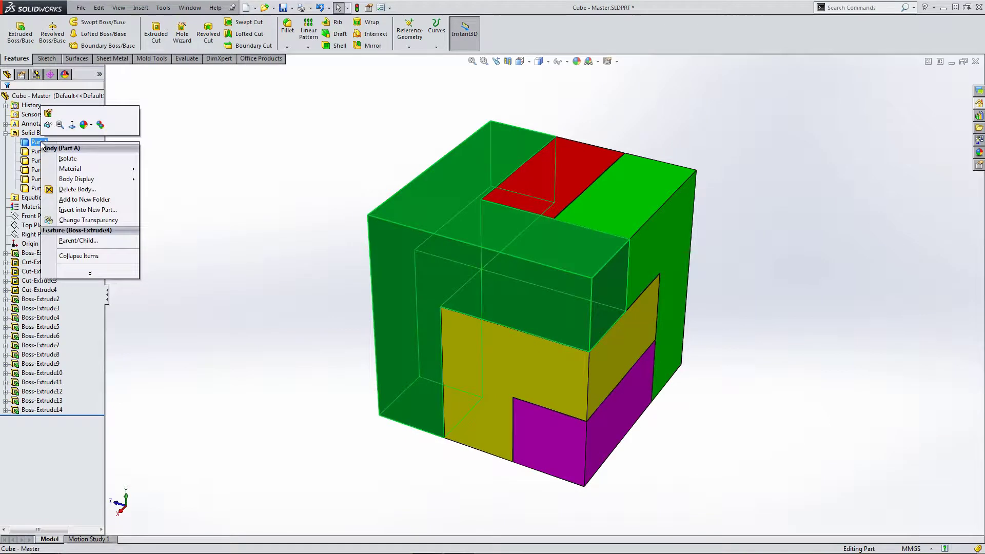
{"action": "left_click", "coordinate": [75, 211]}
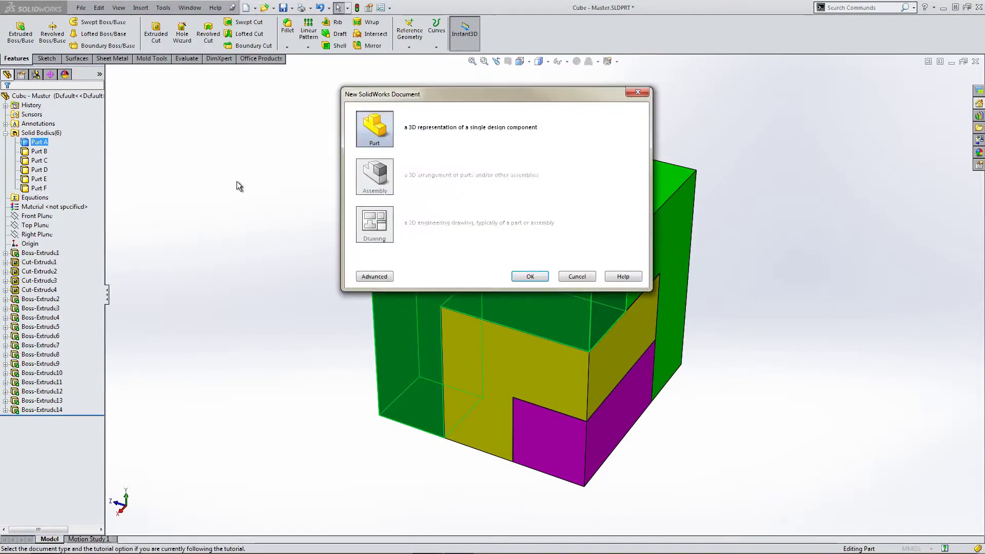
{"action": "left_click", "coordinate": [530, 276]}
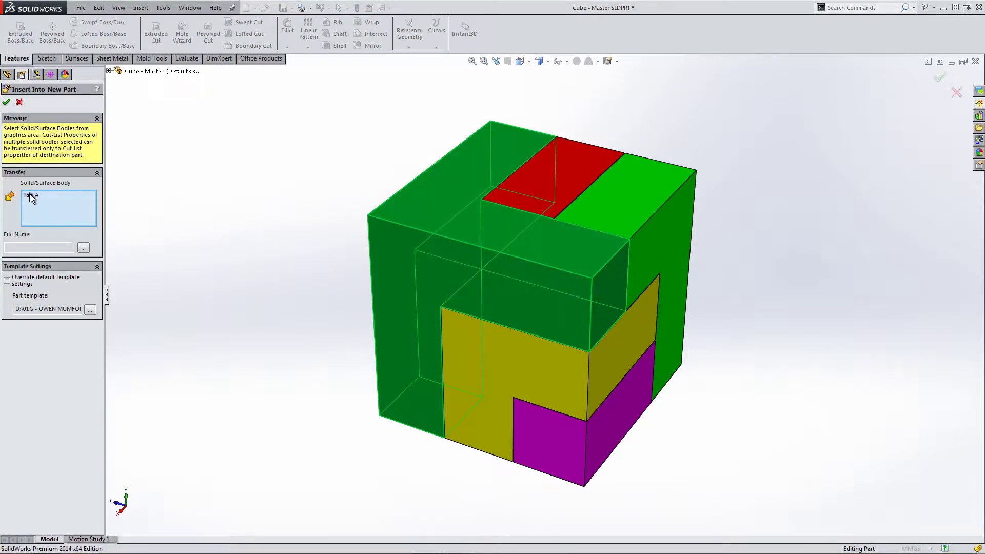
{"action": "left_click", "coordinate": [7, 102]}
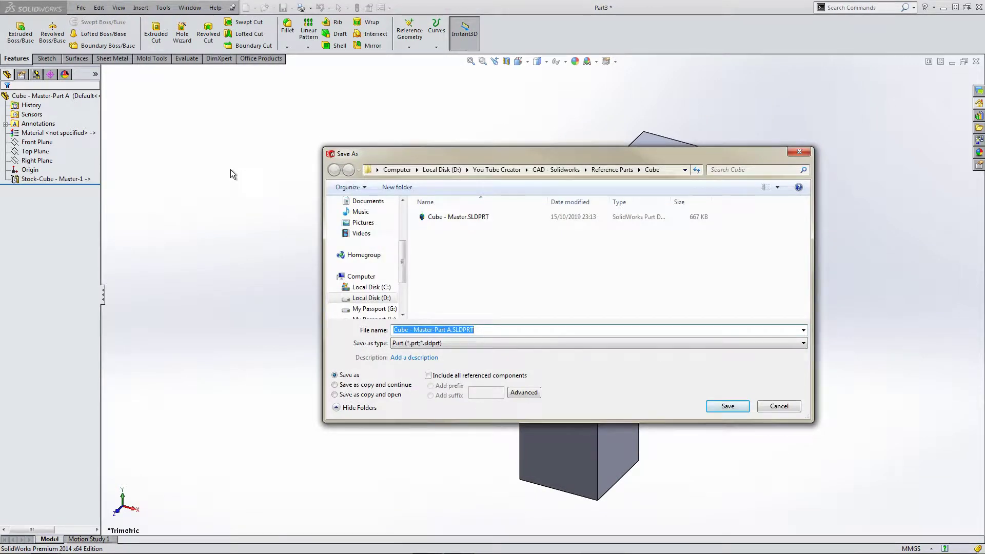
{"action": "left_click", "coordinate": [435, 330]}
{"action": "left_click_drag", "start_coordinate": [434, 330], "coordinate": [390, 331]}
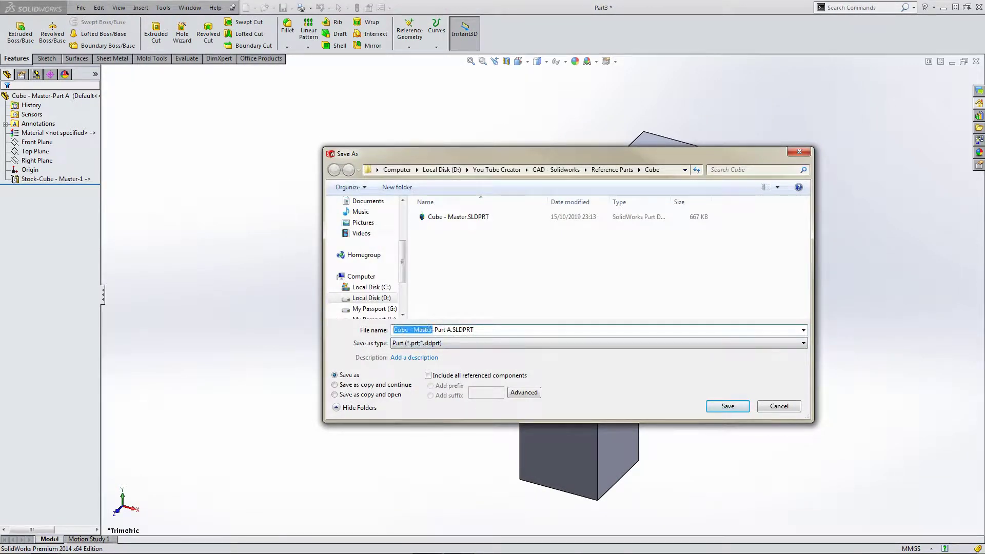
{"action": "key", "text": "BackSpace"}
{"action": "key", "text": "Delete"}
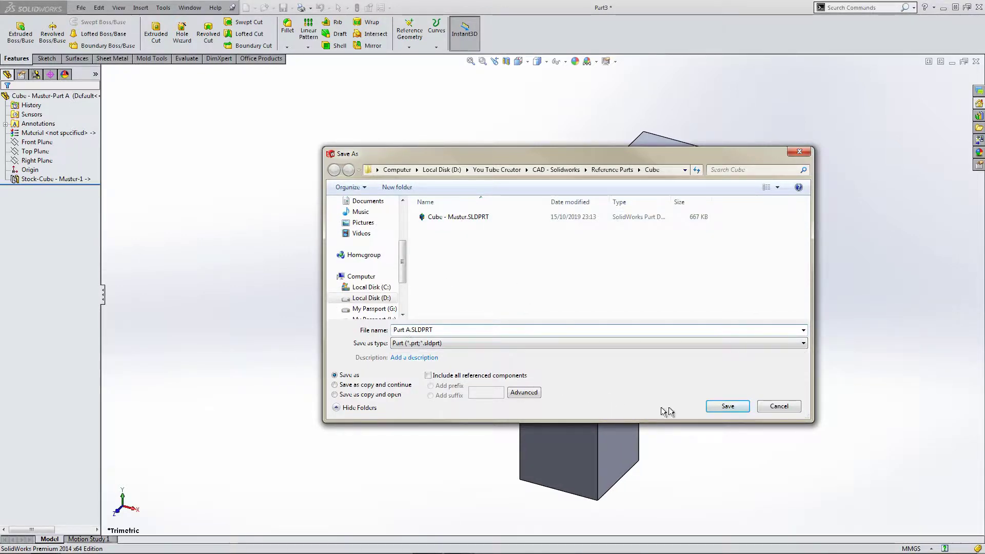
- Save the new part as Part A.SLDPRT in the Cube folder
{"action": "left_click", "coordinate": [728, 407]}
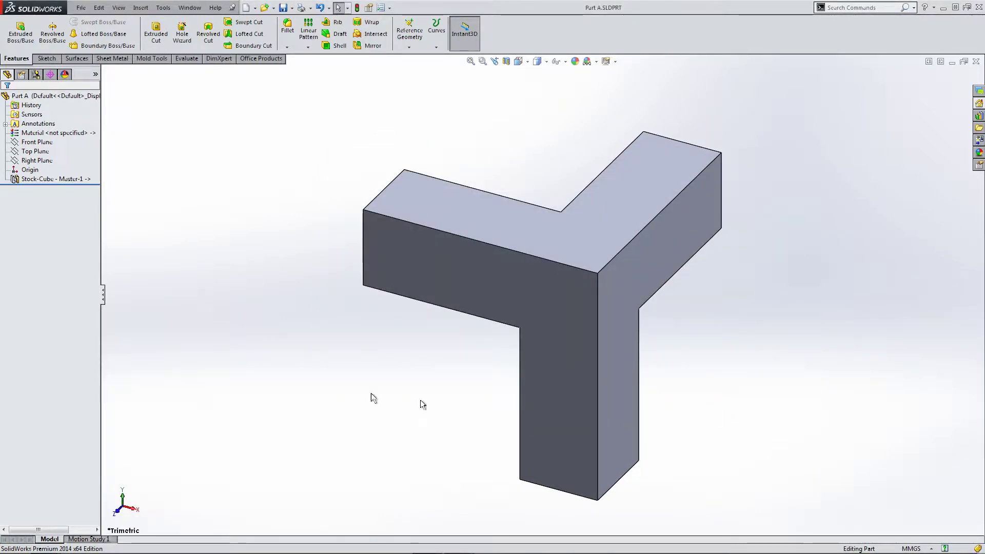
{"action": "left_click", "coordinate": [59, 180]}
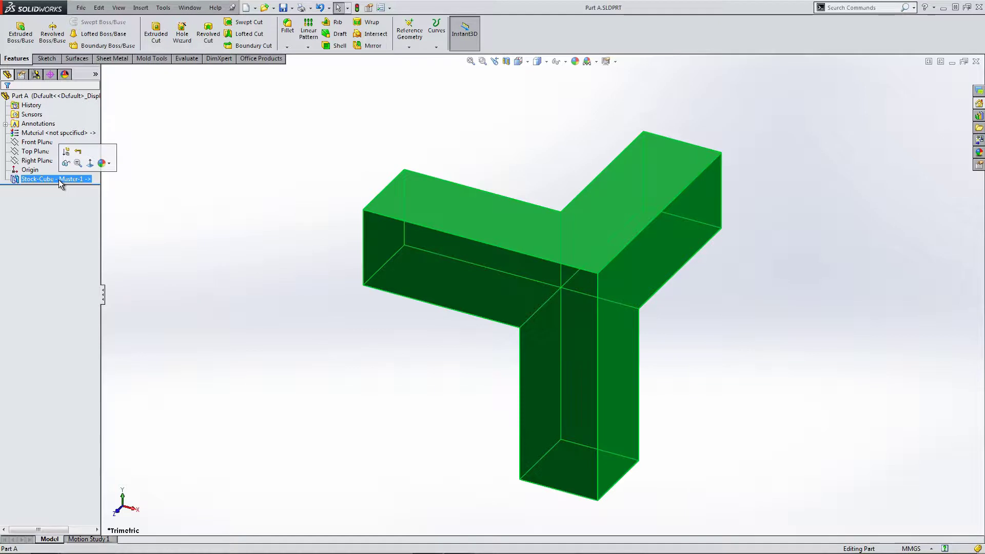
{"action": "left_click", "coordinate": [179, 226]}
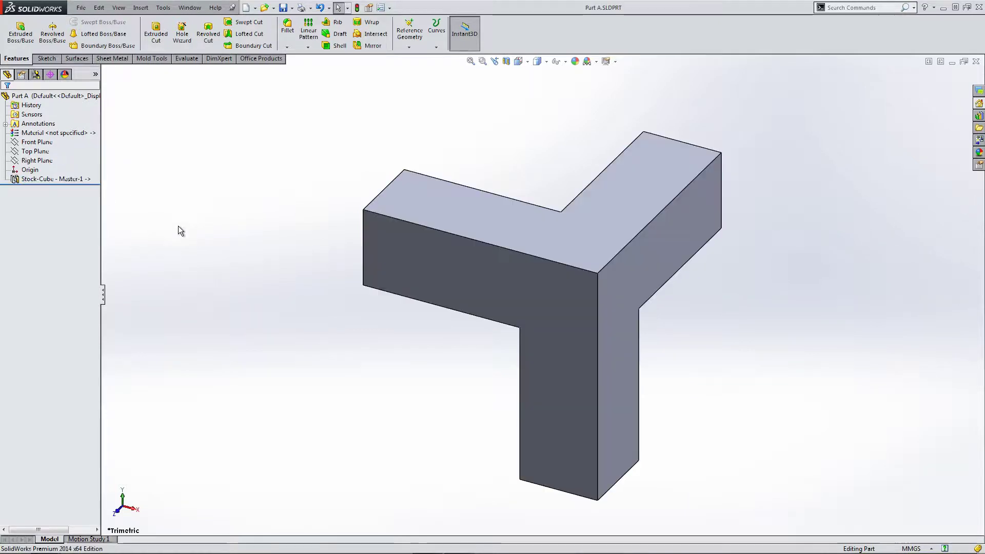
- Give Part A a blue appearance (RGB 0, 156, 255, green 125) and save it
{"action": "right_click", "coordinate": [39, 99]}
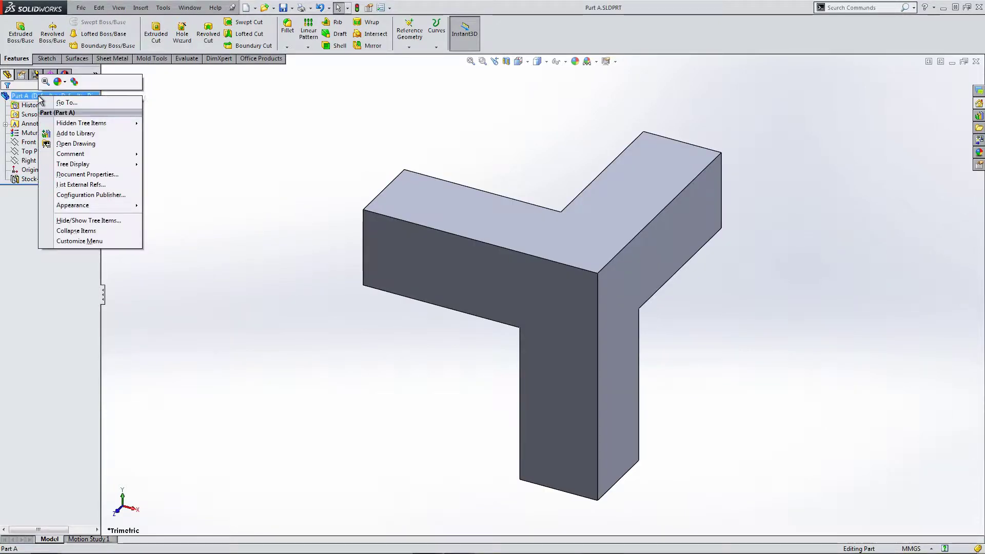
{"action": "left_click", "coordinate": [64, 82]}
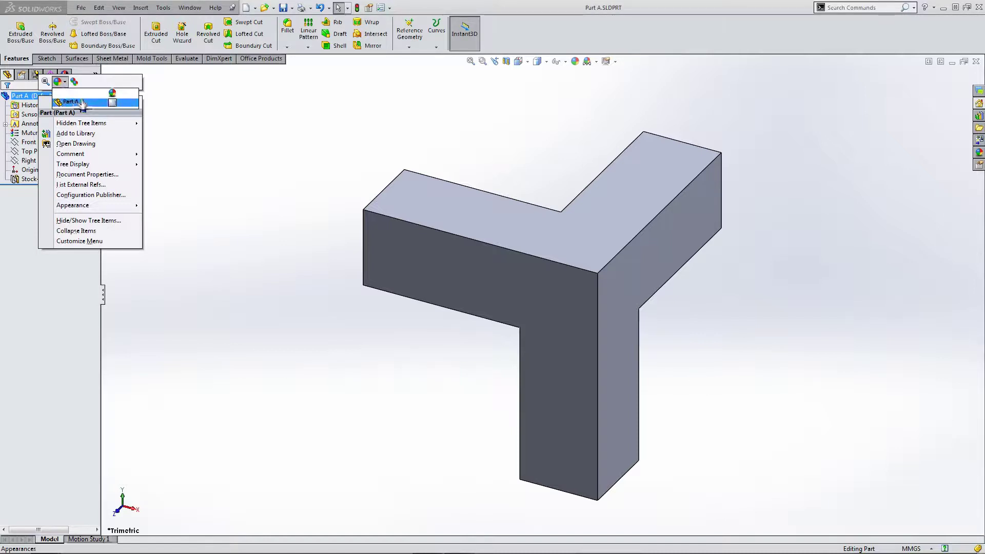
{"action": "left_click", "coordinate": [109, 102]}
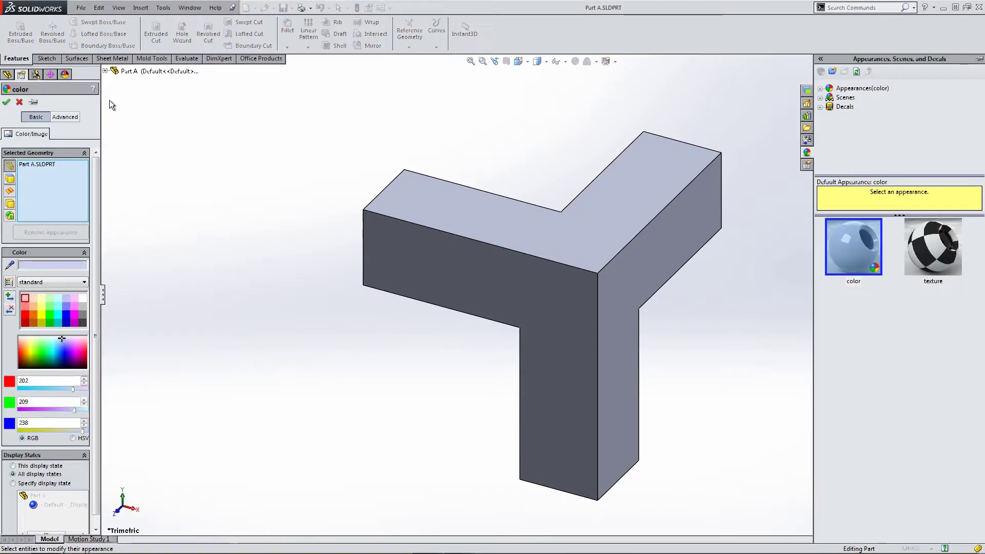
{"action": "left_click", "coordinate": [57, 316]}
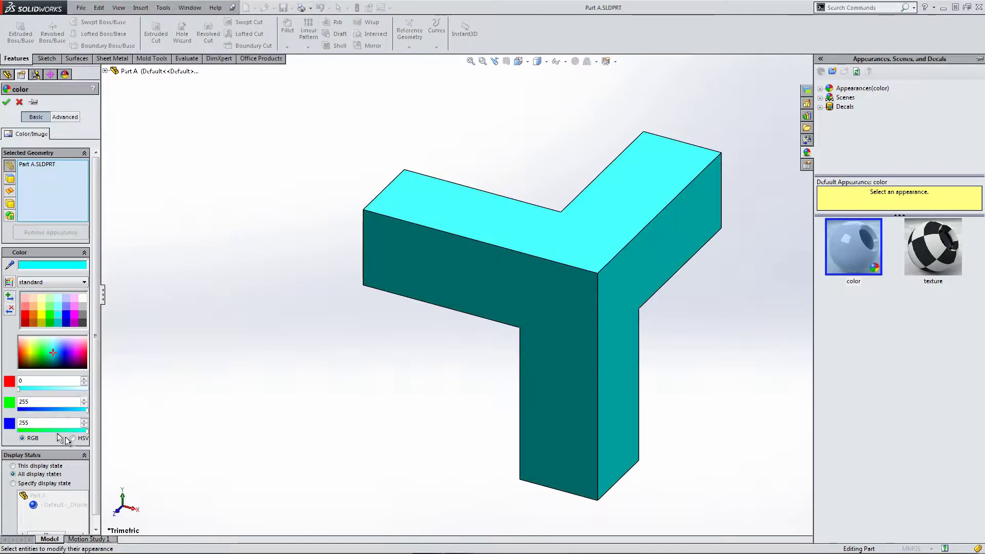
{"action": "left_click_drag", "start_coordinate": [87, 409], "coordinate": [50, 411]}
{"action": "double_click", "coordinate": [57, 403]}
{"action": "left_click", "coordinate": [6, 102]}
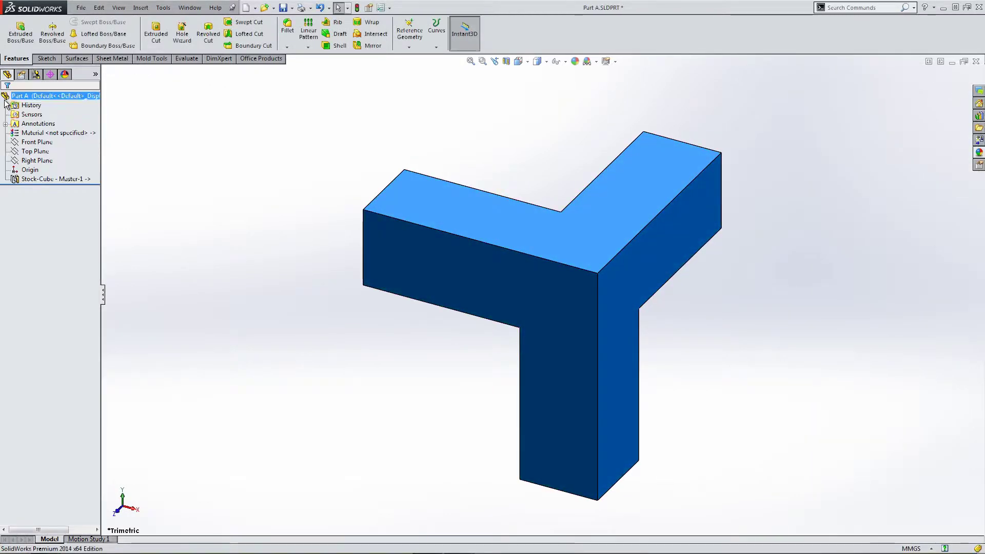
{"action": "left_click", "coordinate": [81, 7]}
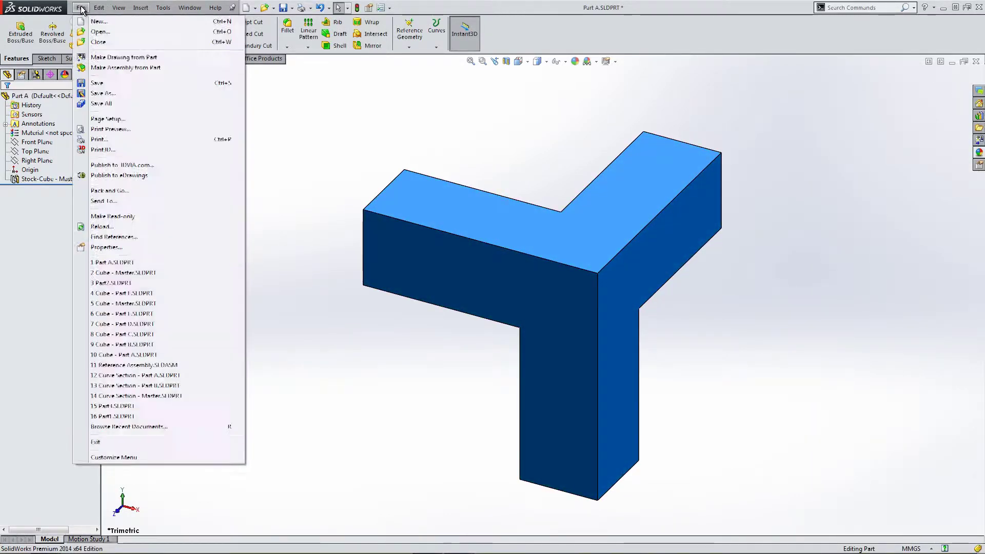
{"action": "left_click", "coordinate": [98, 84]}
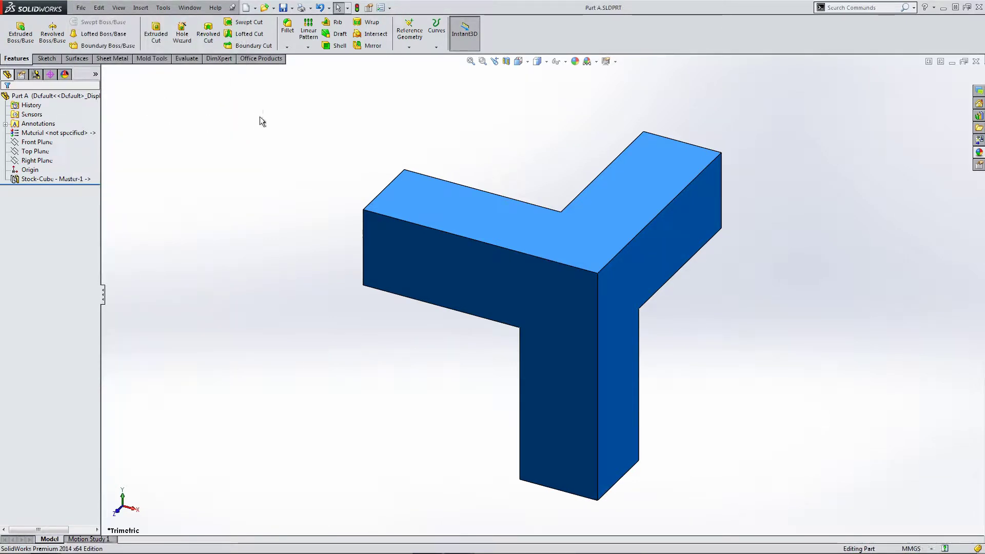
- Close Part A and insert the master's Part B body into a new part
{"action": "left_click", "coordinate": [977, 62]}
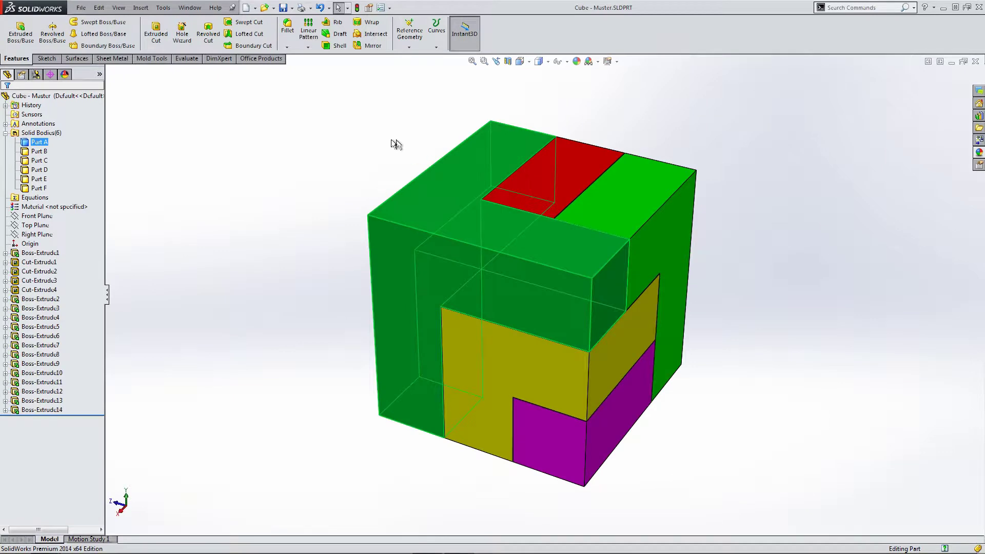
{"action": "left_click", "coordinate": [39, 151]}
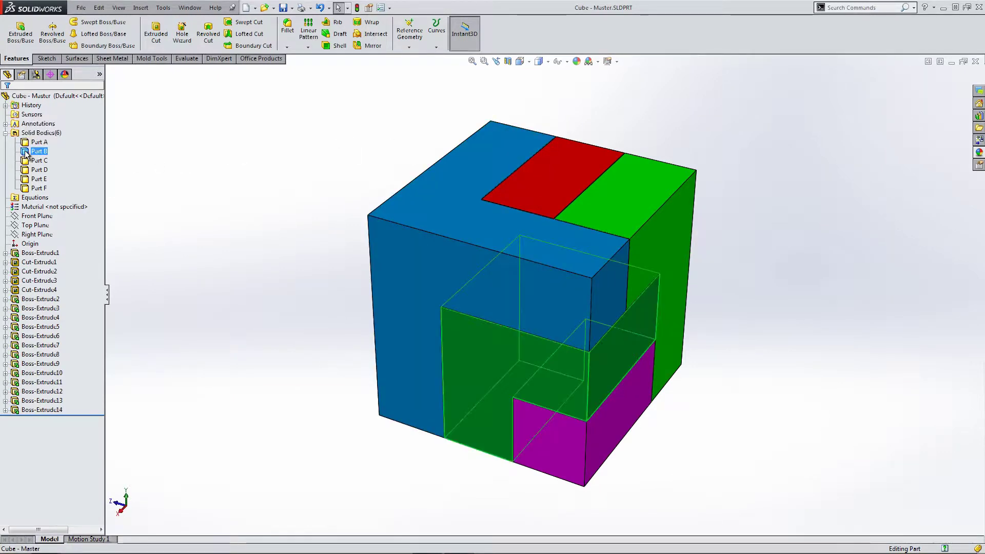
{"action": "right_click", "coordinate": [26, 153]}
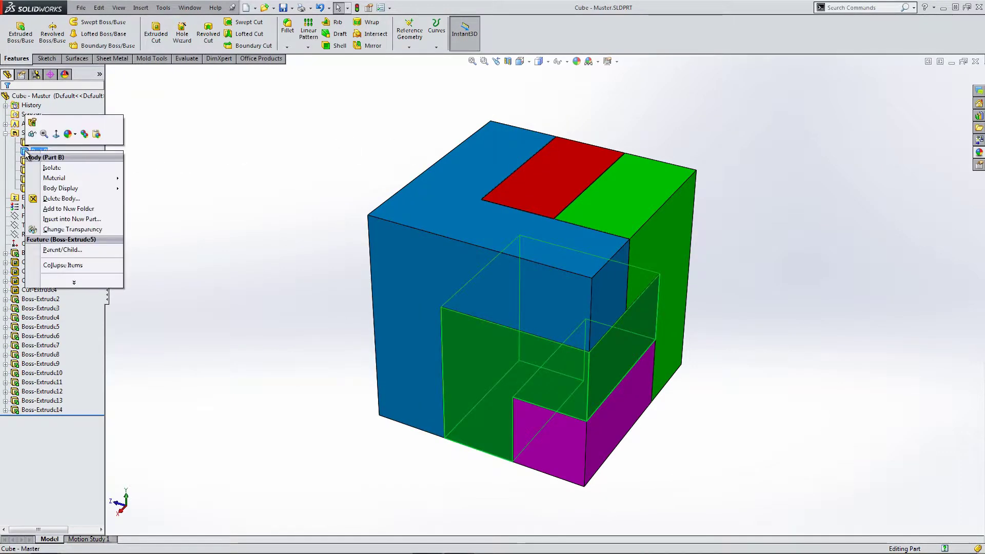
{"action": "left_click", "coordinate": [55, 219]}
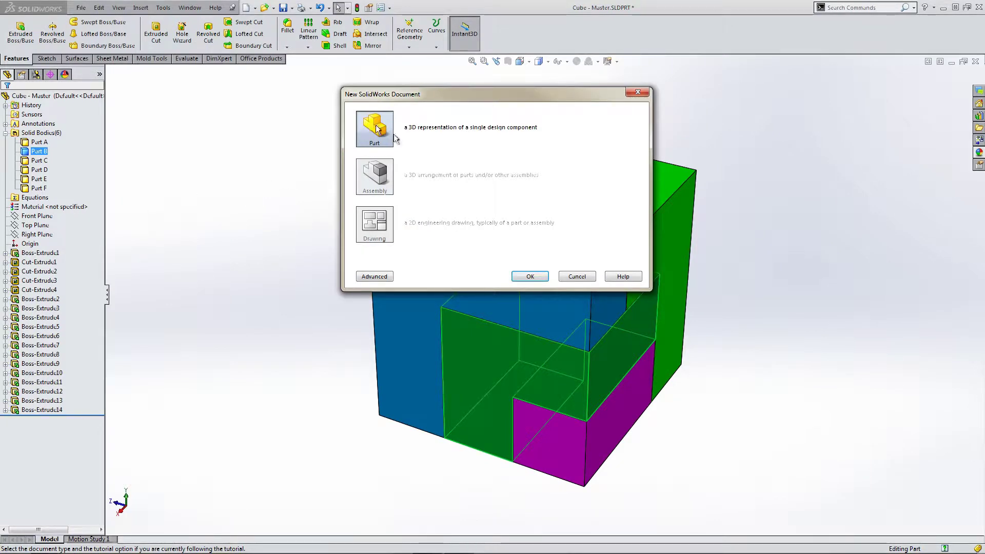
{"action": "left_click", "coordinate": [531, 276]}
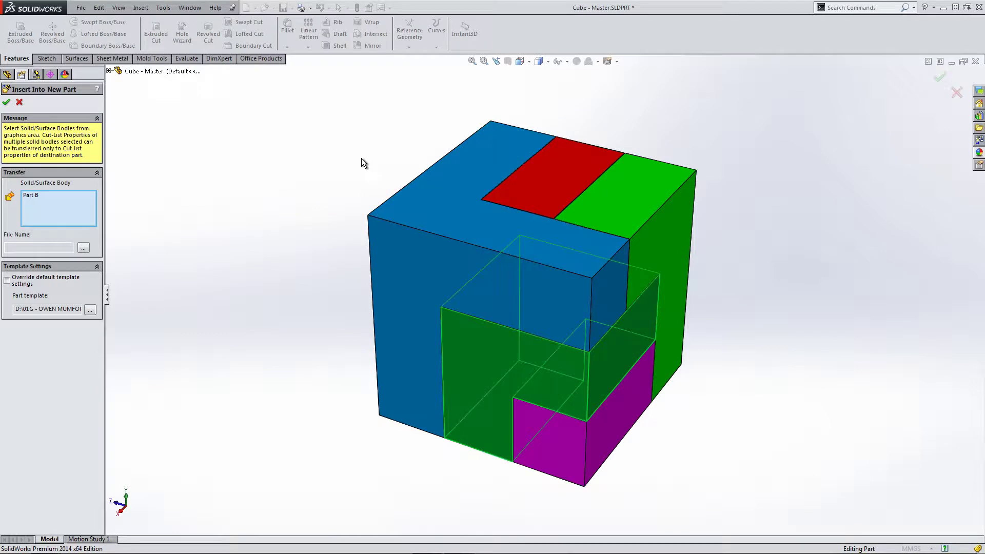
{"action": "left_click", "coordinate": [6, 102]}
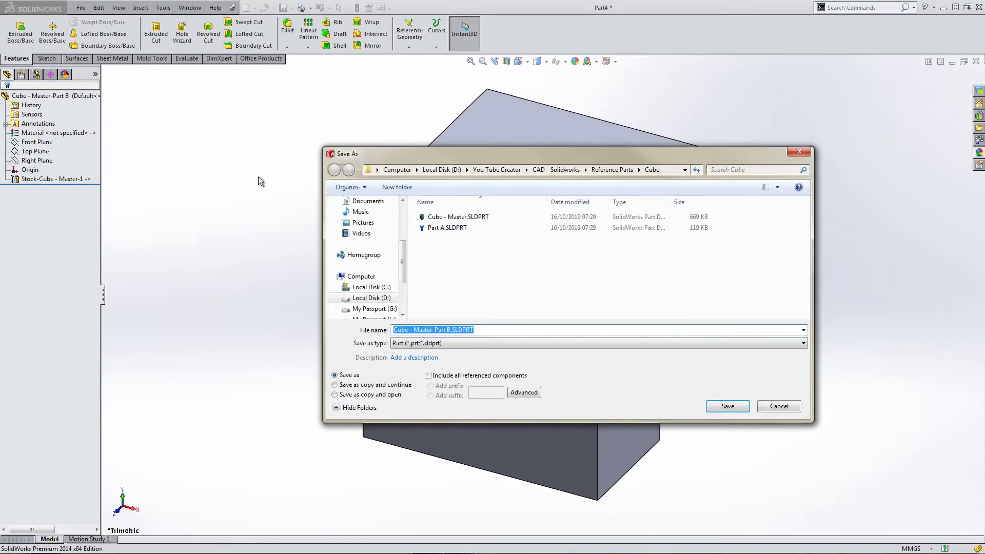
- Save the new part as Part B.SLDPRT in the Cube folder
{"action": "left_click", "coordinate": [435, 330]}
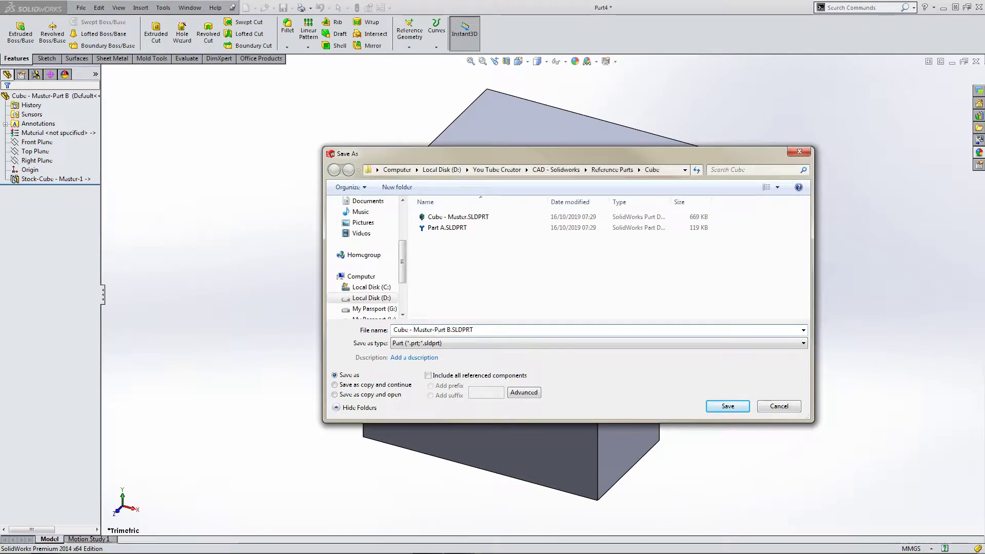
{"action": "left_click_drag", "start_coordinate": [435, 330], "coordinate": [394, 330]}
{"action": "key", "text": "BackSpace"}
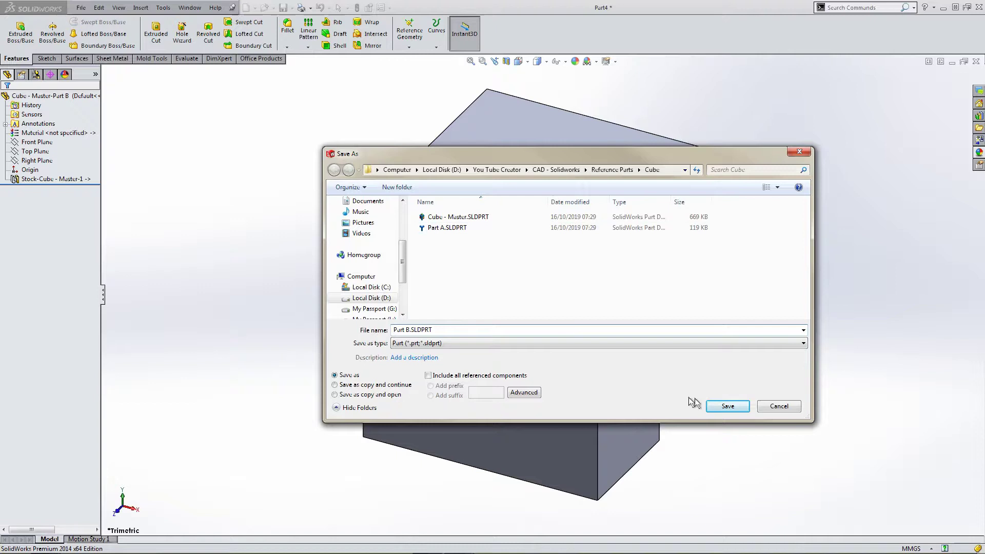
{"action": "left_click", "coordinate": [727, 406]}
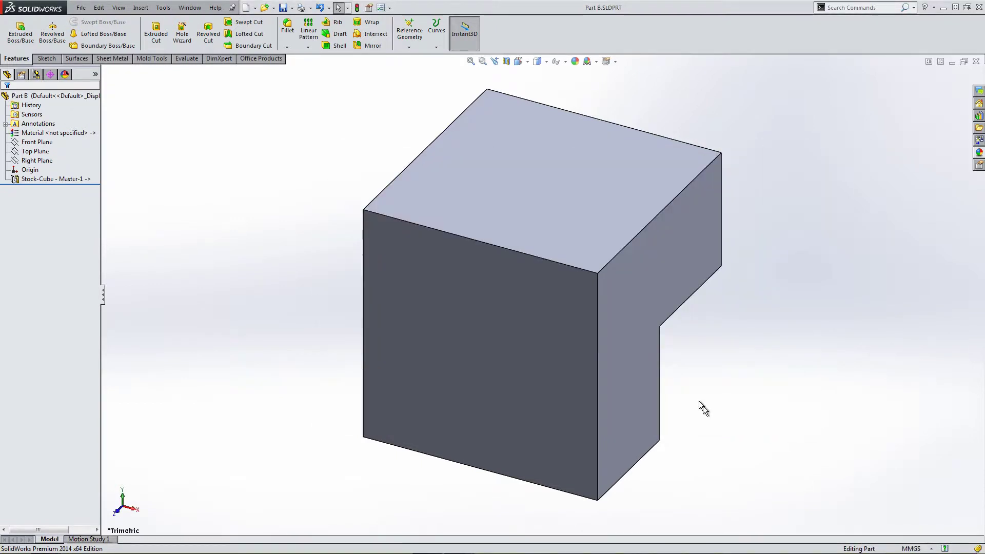
- Colour Part B yellow (RGB 255, 255, 0), save it and close its window
{"action": "right_click", "coordinate": [39, 97]}
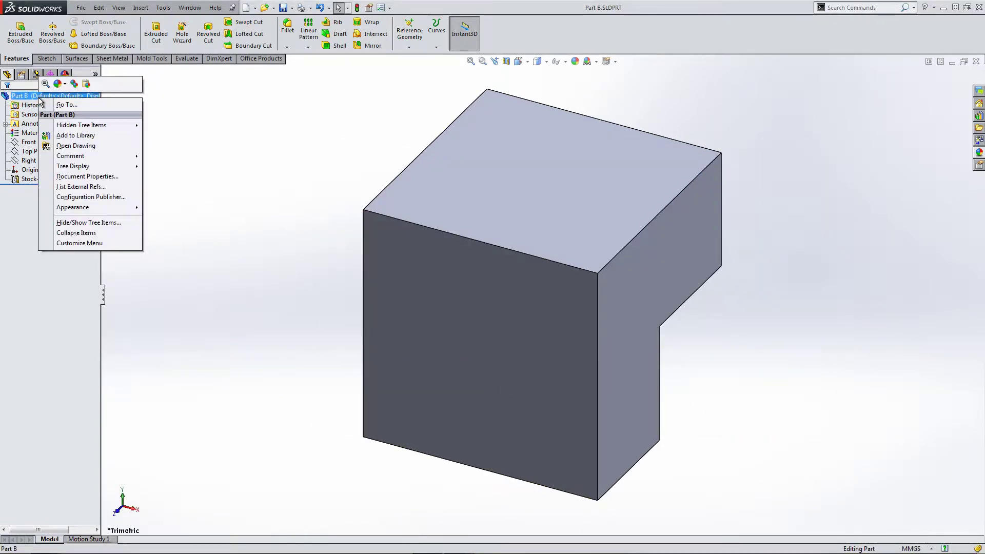
{"action": "left_click", "coordinate": [61, 83]}
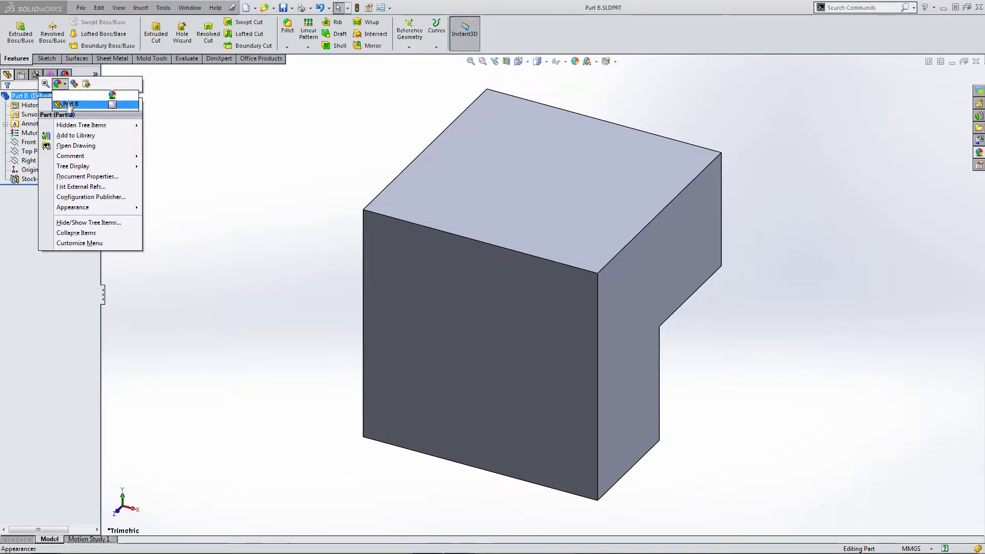
{"action": "left_click", "coordinate": [70, 104]}
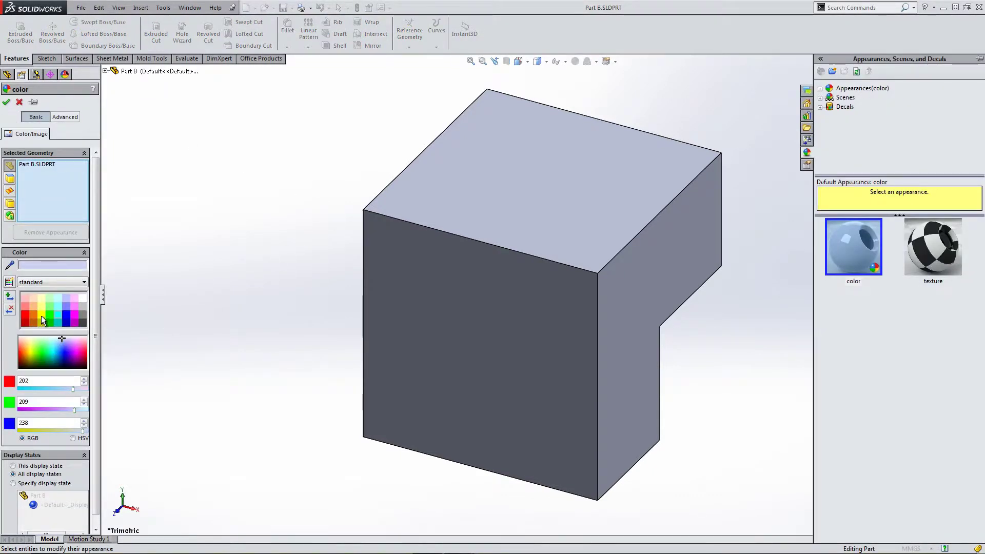
{"action": "left_click", "coordinate": [42, 315]}
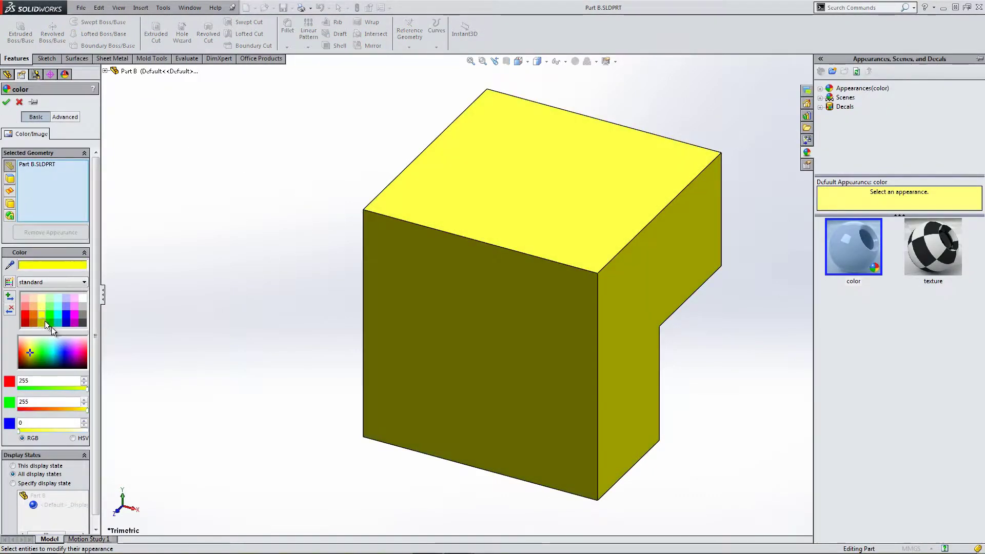
{"action": "left_click", "coordinate": [6, 101]}
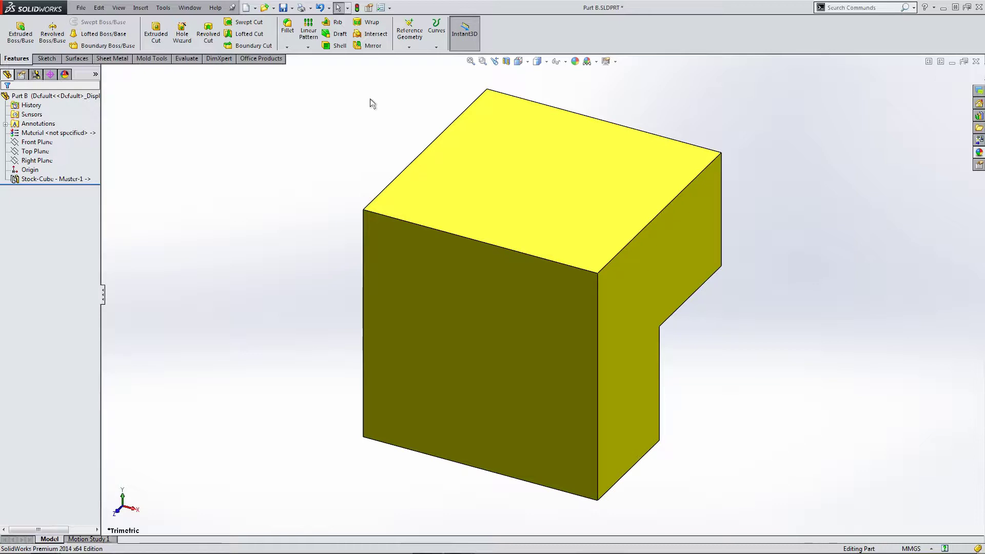
{"action": "left_click", "coordinate": [282, 8]}
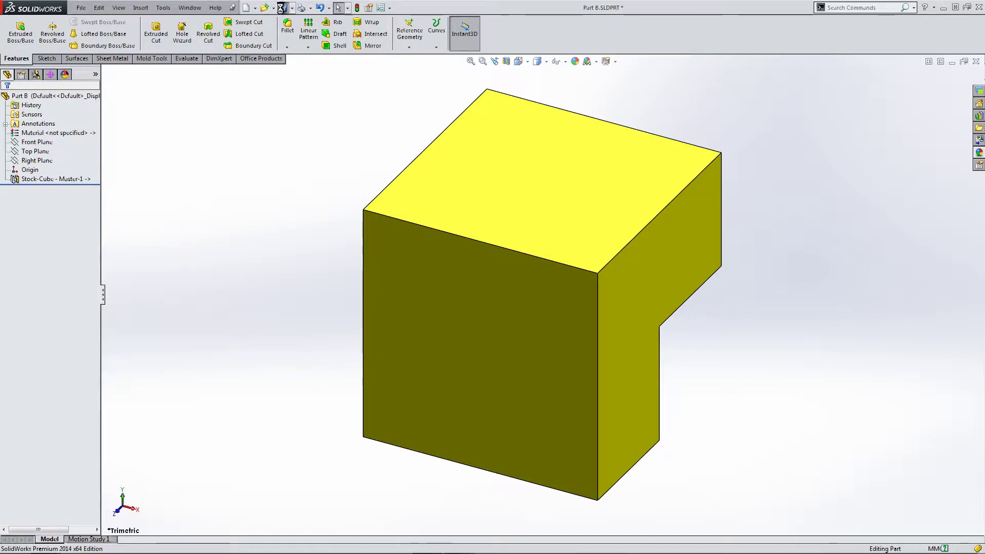
{"action": "left_click", "coordinate": [977, 62]}
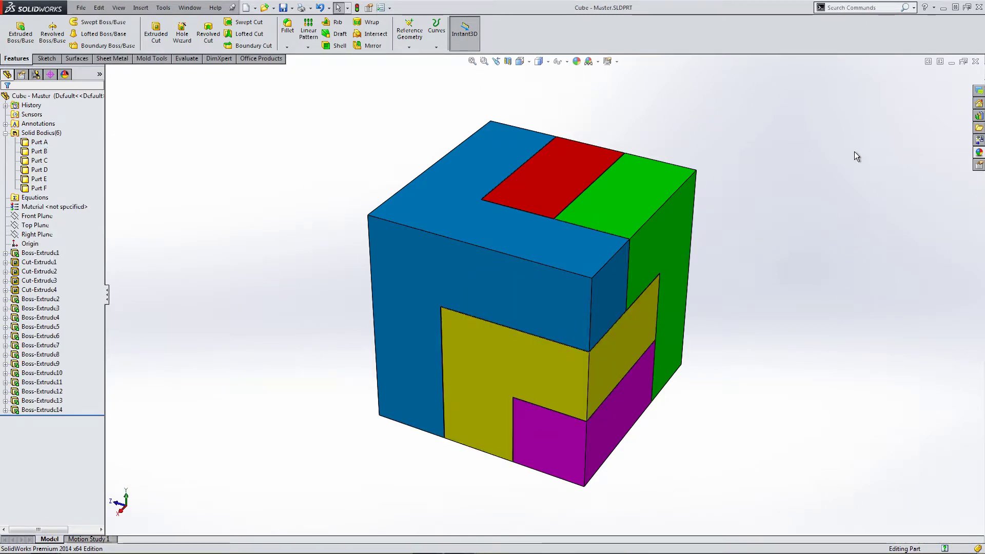
- Highlight Parts C, D, E and F in the master cube one at a time
{"action": "left_click", "coordinate": [38, 161]}
{"action": "left_click", "coordinate": [39, 170]}
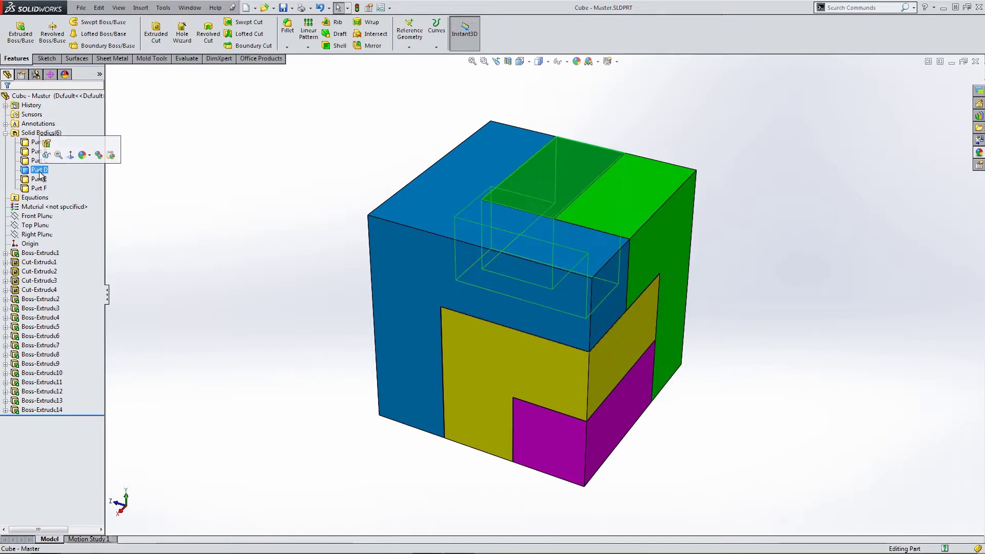
{"action": "left_click", "coordinate": [41, 180], "text": "ctrl"}
{"action": "left_click", "coordinate": [42, 180], "text": "ctrl"}
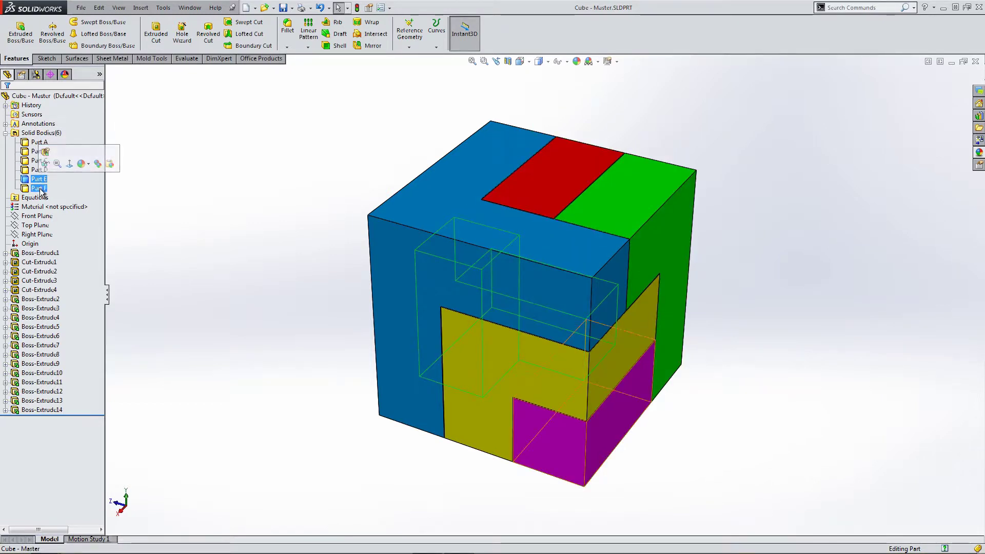
{"action": "left_click", "coordinate": [40, 188]}
{"action": "left_click", "coordinate": [198, 192]}
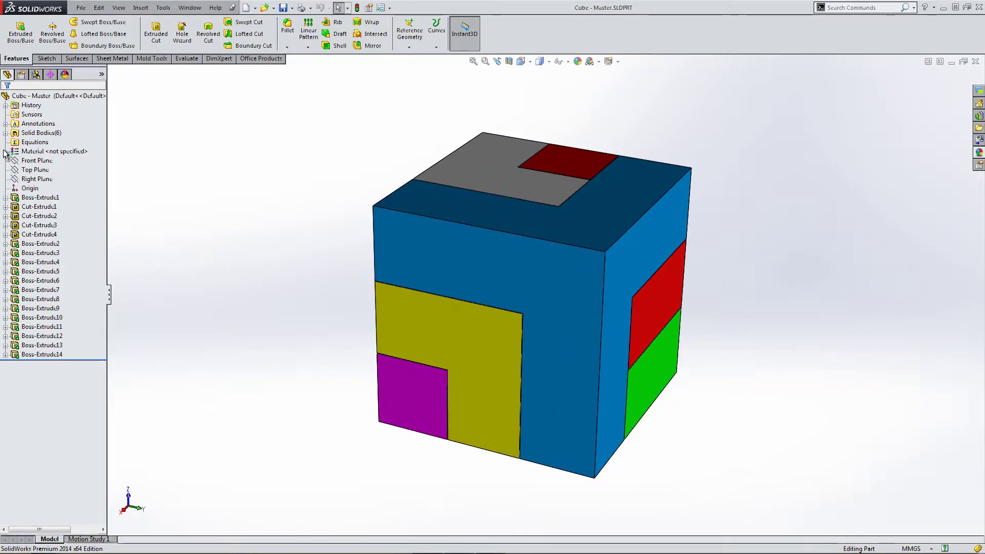
- Expand Solid Bodies and highlight all six bodies, then Parts A through F individually
{"action": "left_click", "coordinate": [6, 133]}
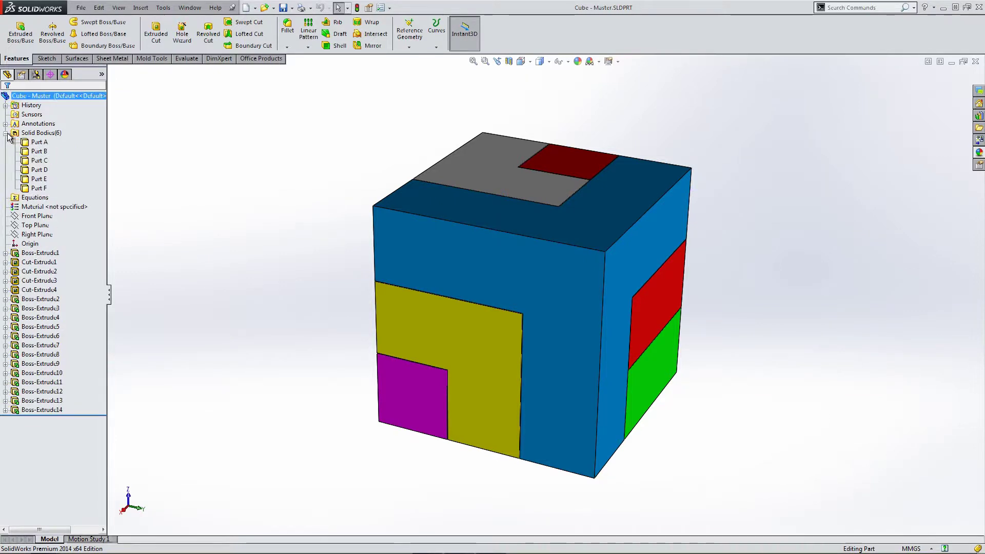
{"action": "left_click", "coordinate": [37, 134]}
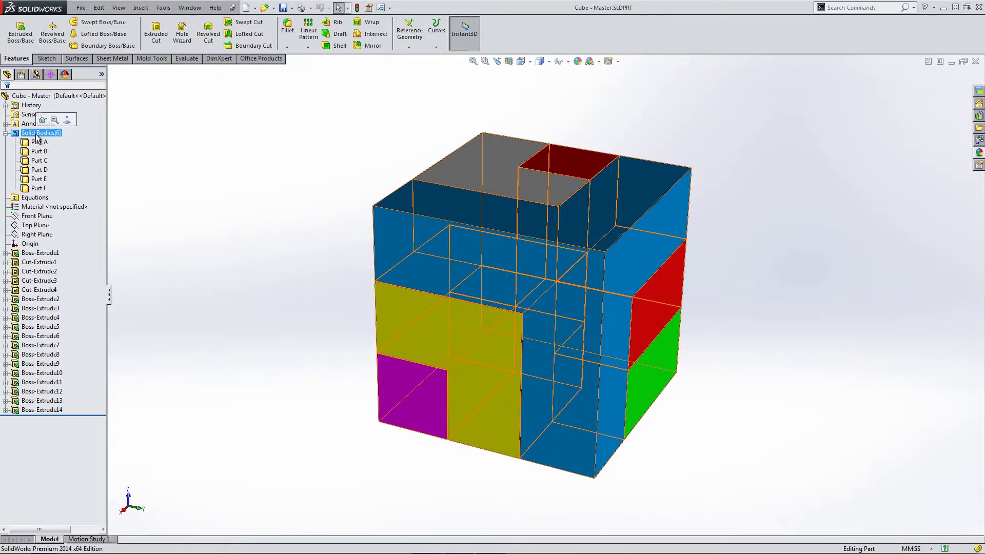
{"action": "left_click", "coordinate": [38, 144]}
{"action": "left_click", "coordinate": [36, 152]}
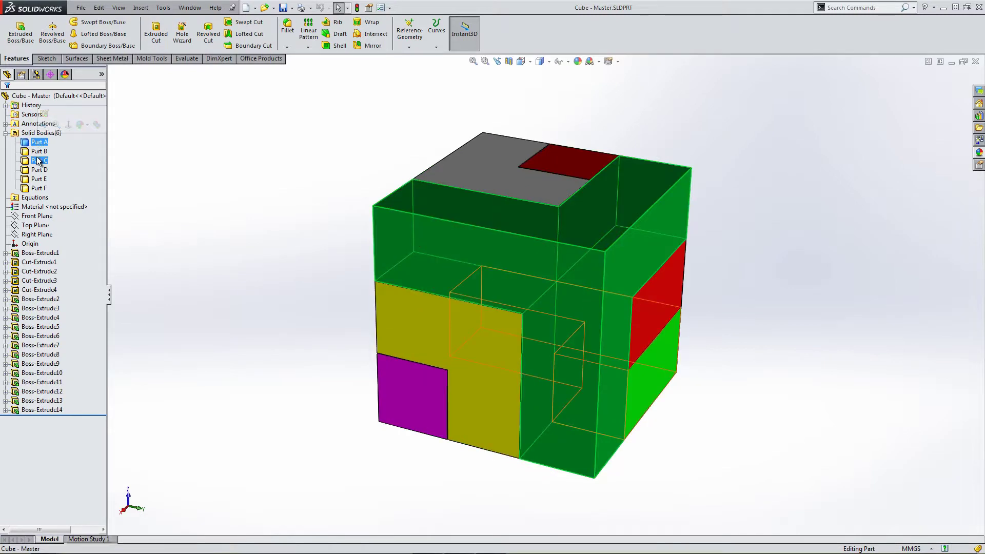
{"action": "left_click", "coordinate": [35, 159], "text": "ctrl"}
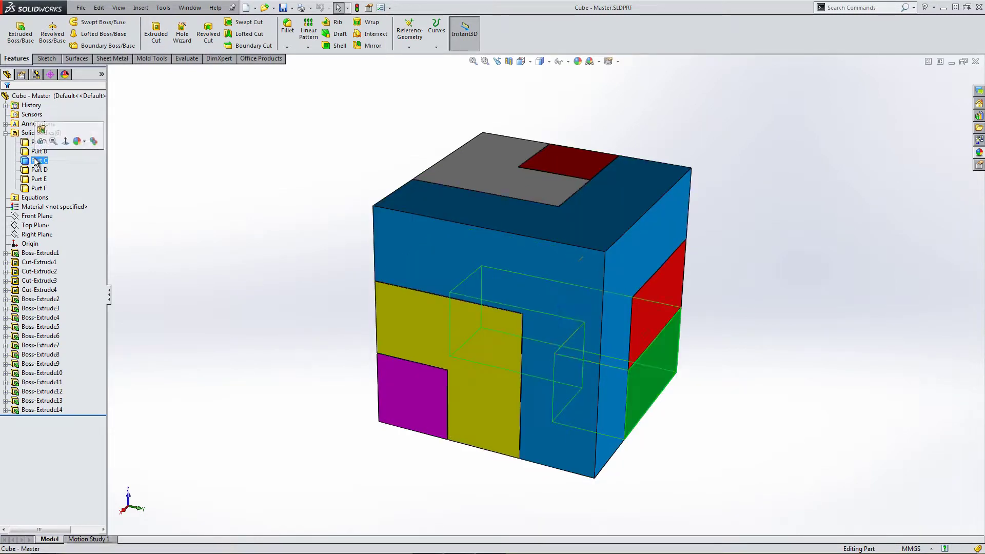
{"action": "left_click", "coordinate": [36, 169]}
{"action": "left_click", "coordinate": [36, 179]}
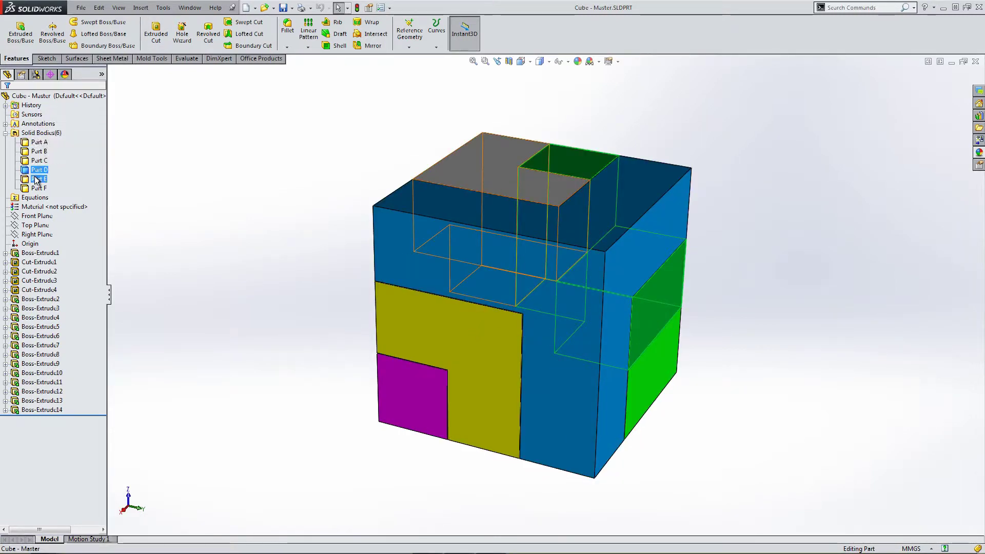
{"action": "left_click", "coordinate": [37, 188]}
{"action": "left_click", "coordinate": [214, 189]}
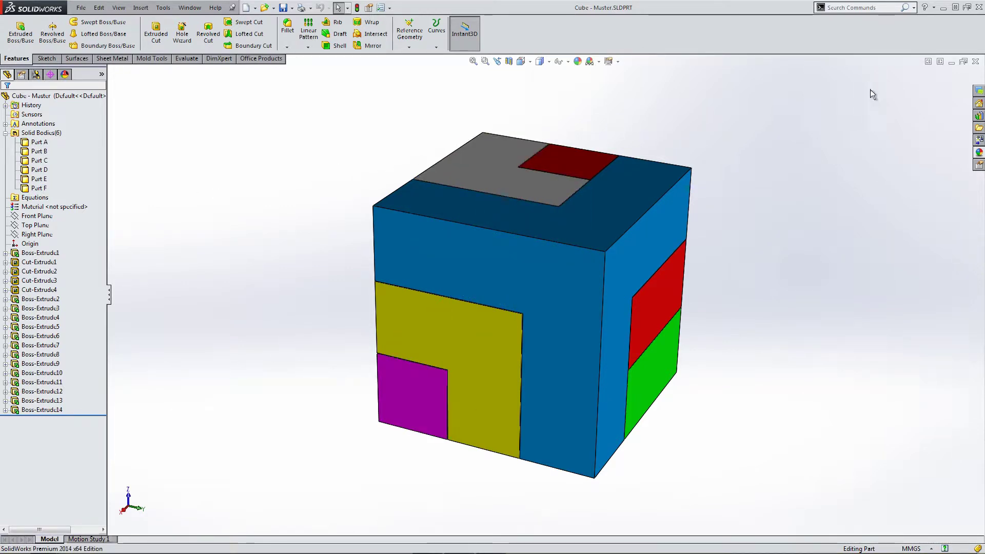
- Close the master cube part and create a new assembly document
{"action": "left_click", "coordinate": [976, 62]}
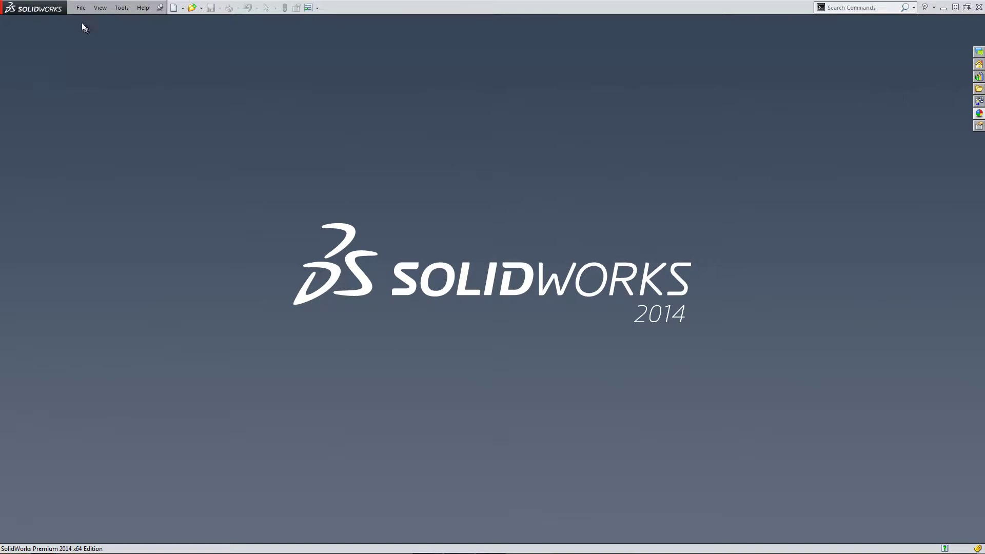
{"action": "left_click", "coordinate": [81, 8]}
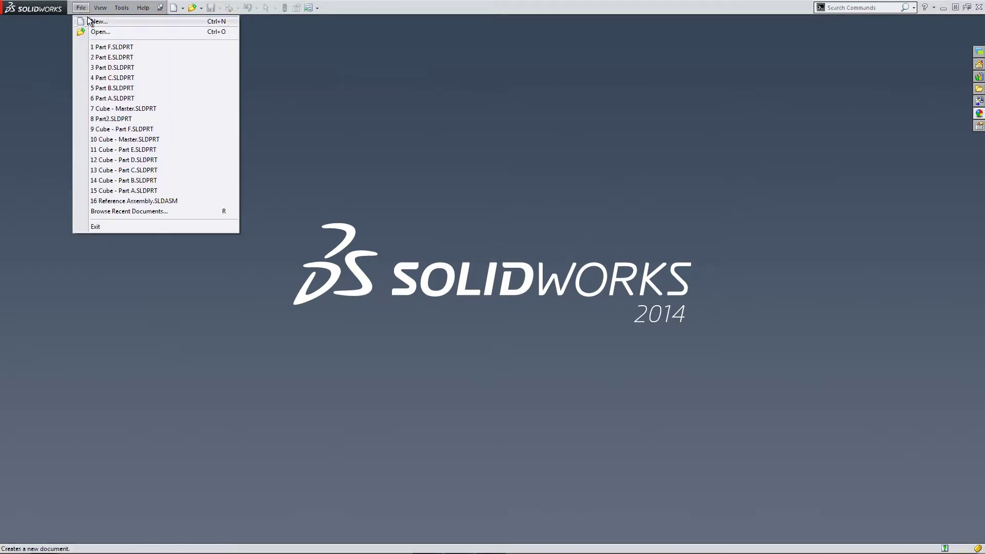
{"action": "left_click", "coordinate": [90, 23]}
{"action": "double_click", "coordinate": [362, 170]}
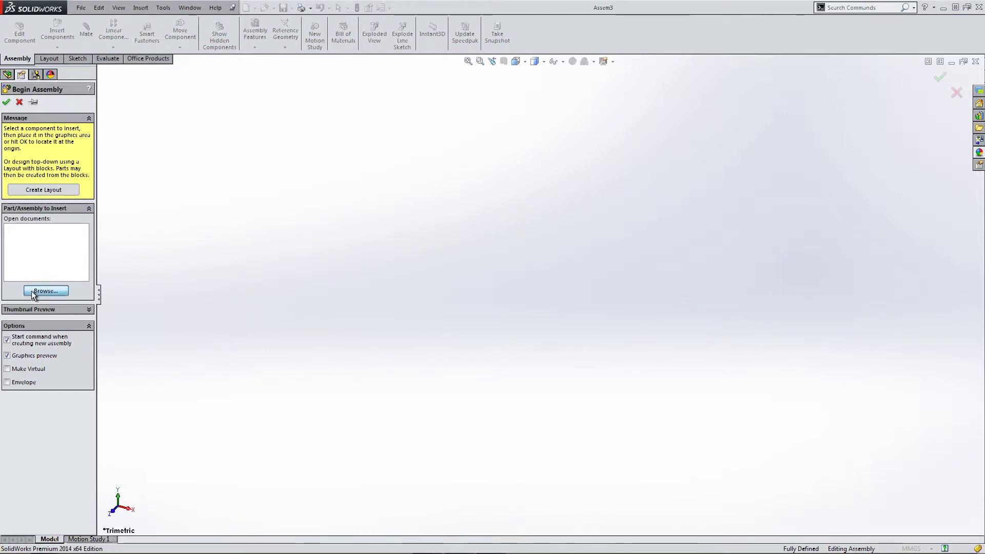
- Insert Part A–F.SLDPRT from the Cube folder and place each part in the workspace
{"action": "left_click", "coordinate": [31, 291]}
{"action": "left_click", "coordinate": [442, 211]}
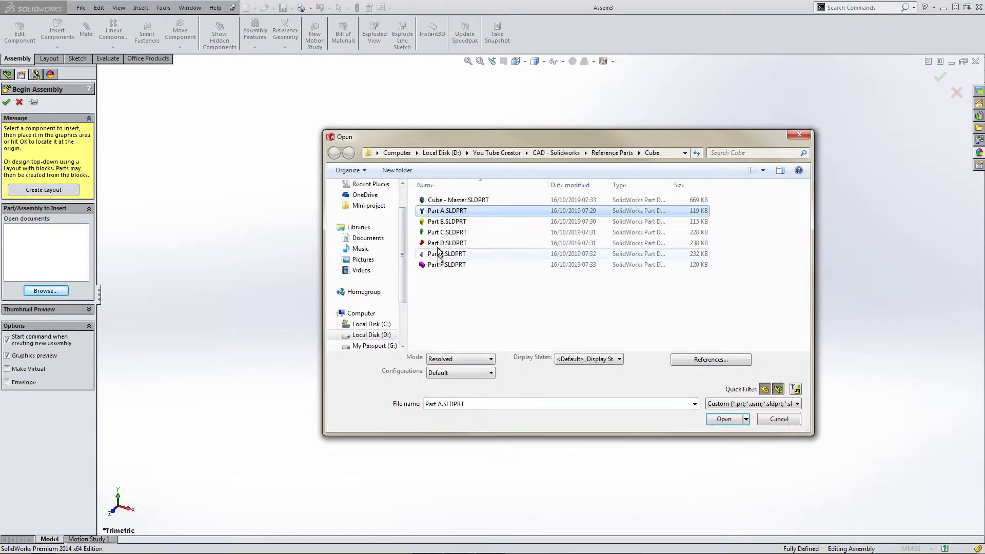
{"action": "left_click", "coordinate": [435, 267], "text": "shift"}
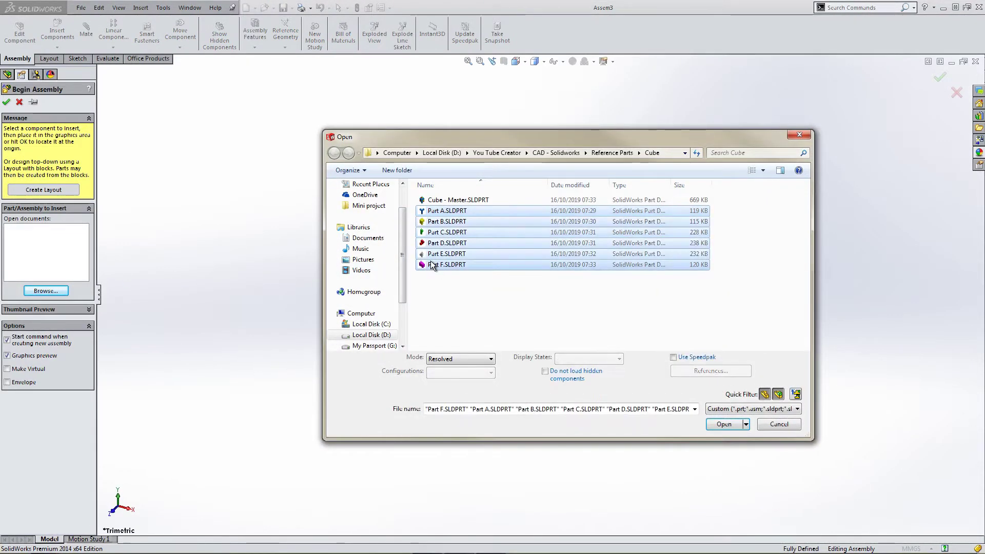
{"action": "left_click", "coordinate": [723, 425]}
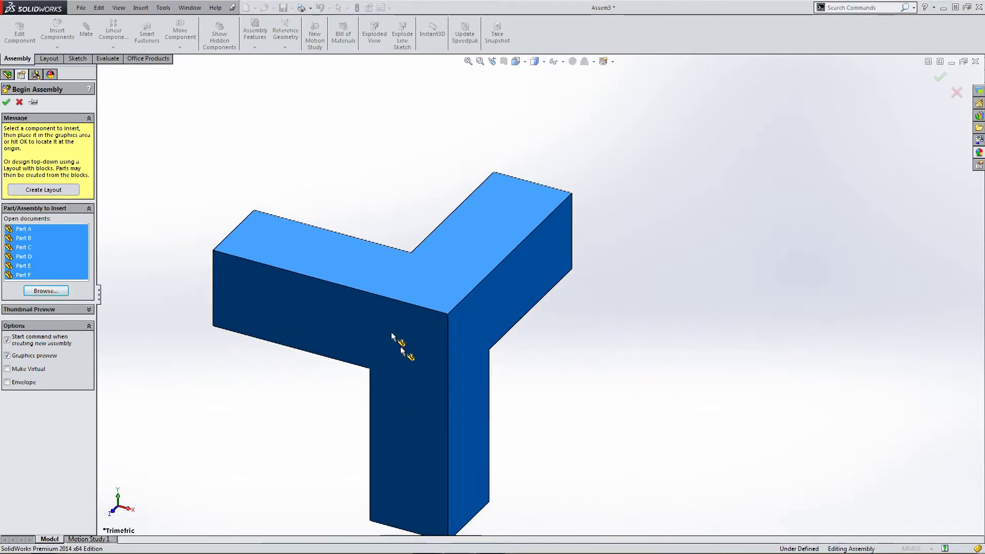
{"action": "scroll", "coordinate": [392, 336], "scroll_direction": "up", "scroll_amount": 5}
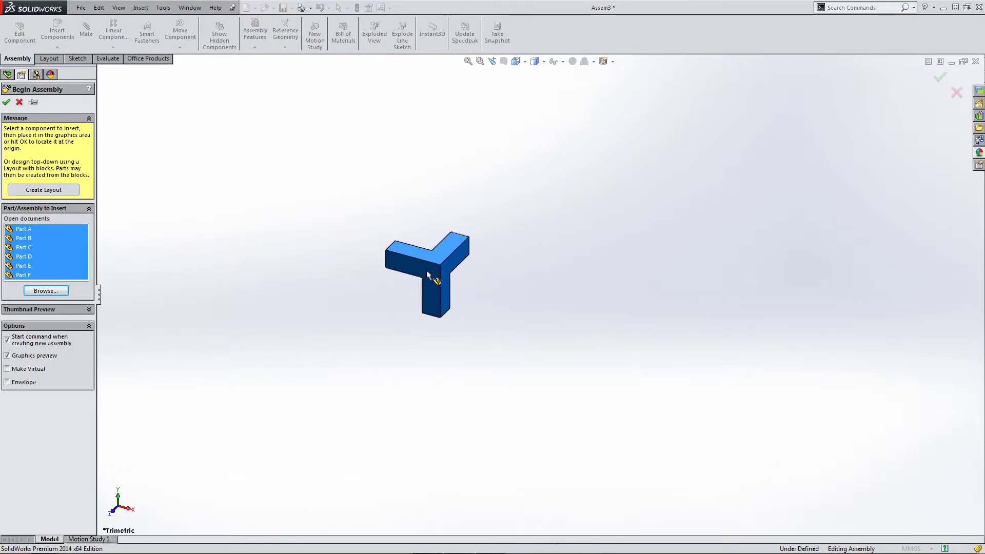
{"action": "left_click", "coordinate": [363, 172]}
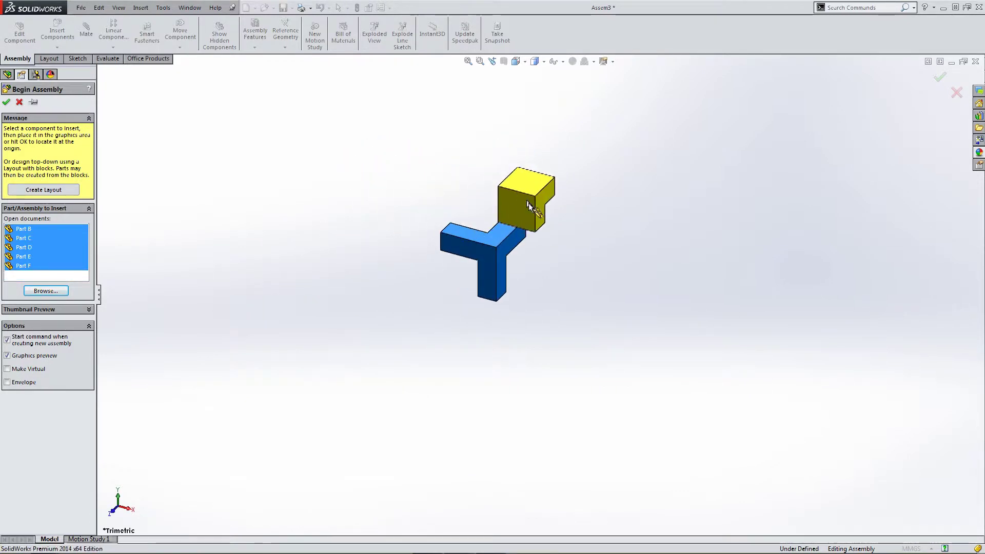
{"action": "left_click", "coordinate": [597, 251]}
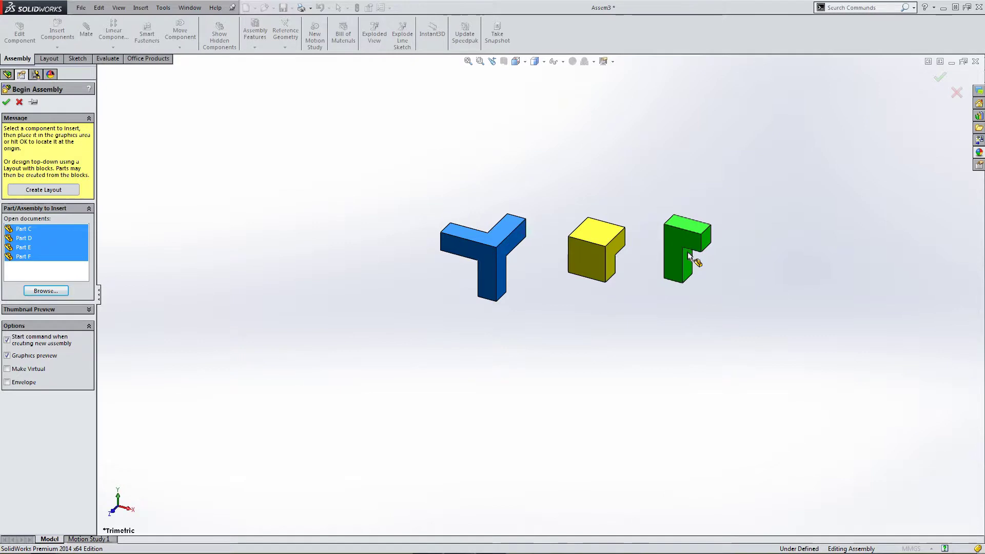
{"action": "left_click", "coordinate": [688, 252]}
{"action": "left_click", "coordinate": [779, 263]}
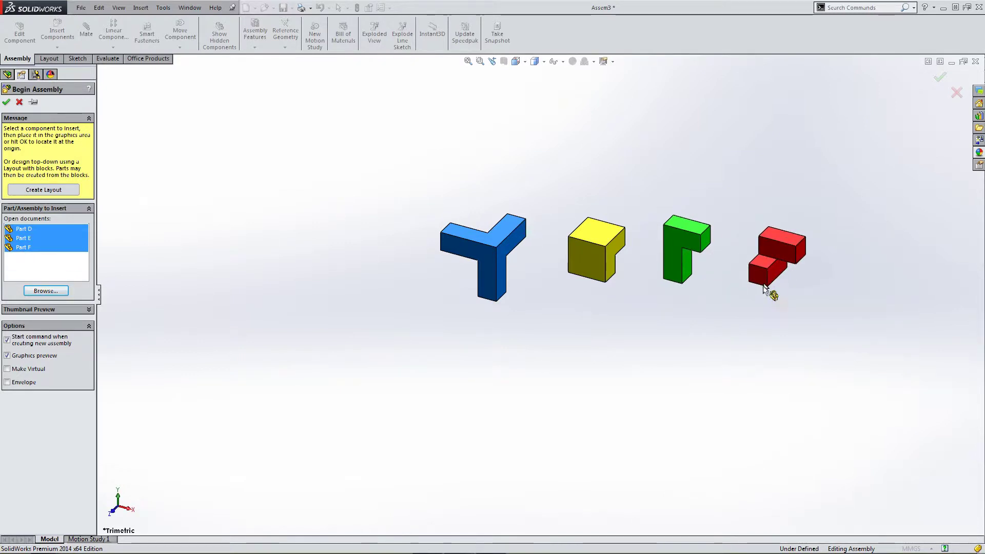
{"action": "left_click", "coordinate": [771, 343]}
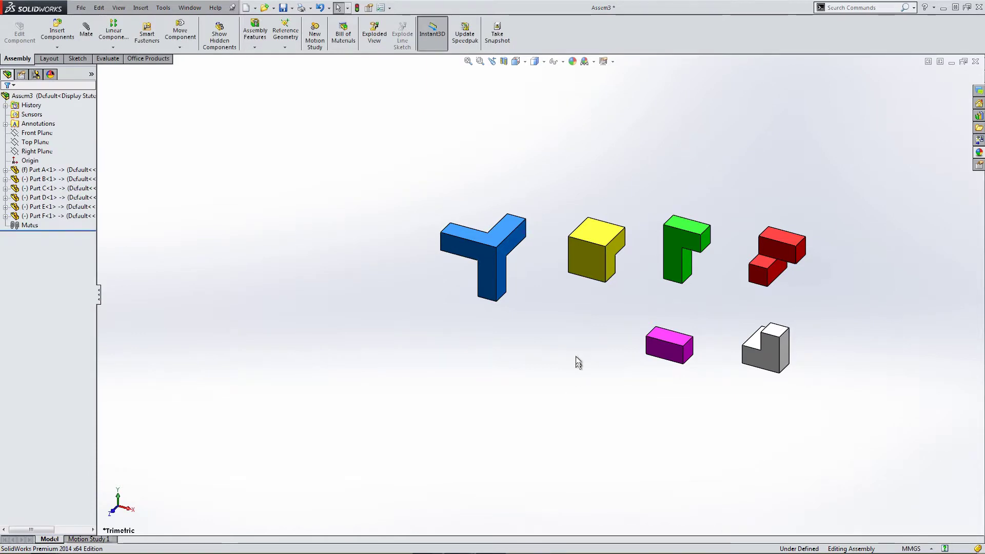
- Switch Part A<1> from fixed to floating in the assembly
{"action": "middle_click_drag", "start_coordinate": [580, 299], "coordinate": [531, 284]}
{"action": "scroll", "coordinate": [547, 249], "scroll_direction": "down", "scroll_amount": 2}
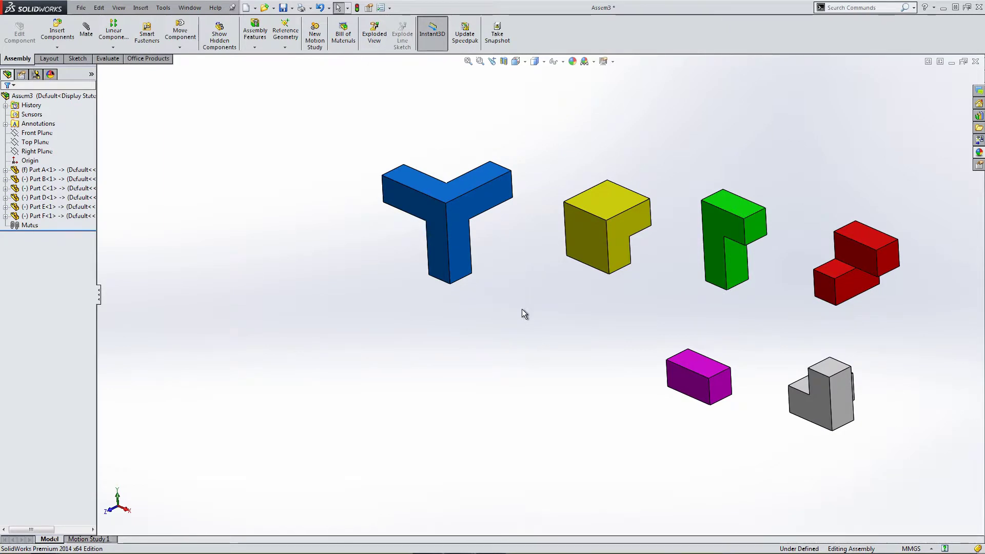
{"action": "left_click", "coordinate": [5, 170]}
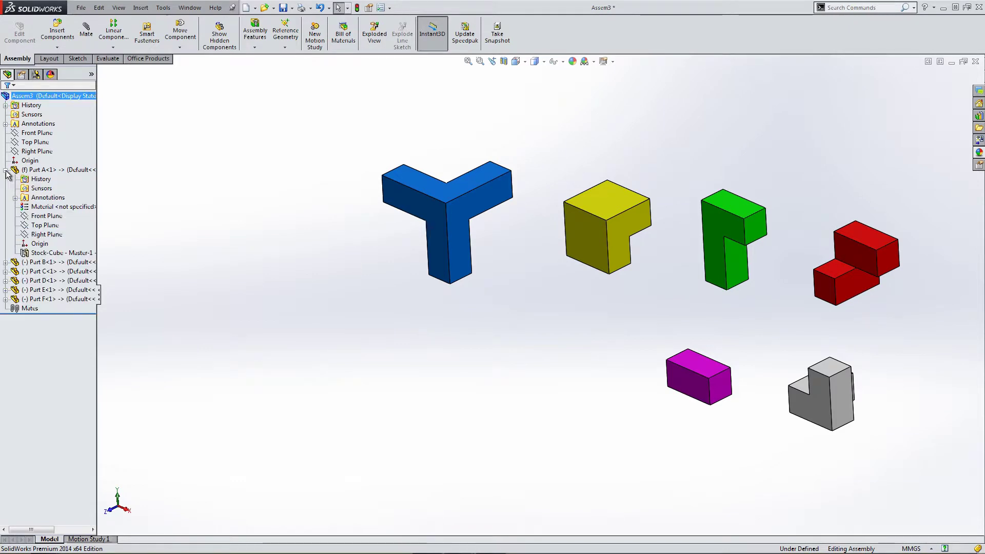
{"action": "right_click", "coordinate": [31, 173]}
{"action": "left_click", "coordinate": [61, 292]}
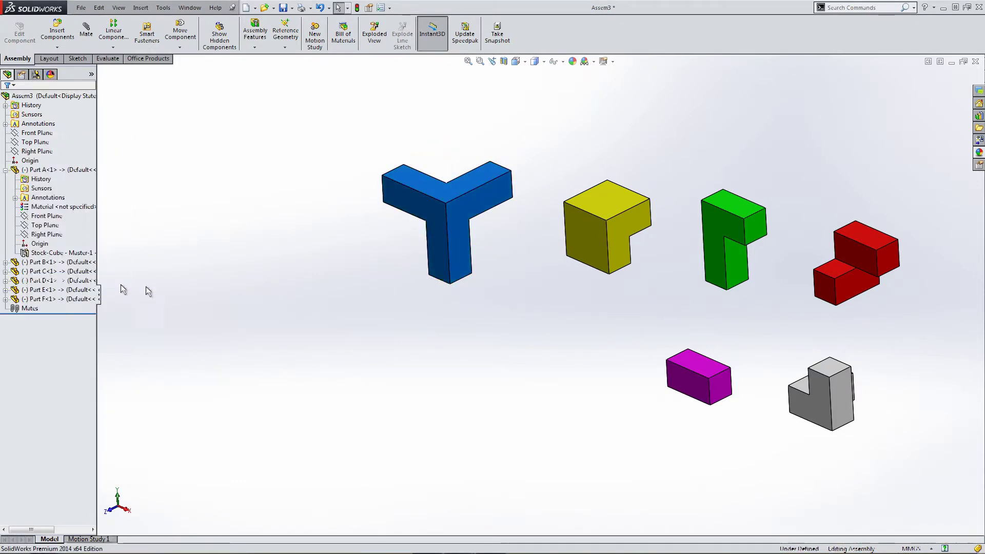
- Mate Part A's Front, Top and Right Planes coincident with the assembly's matching planes
{"action": "left_click", "coordinate": [86, 28]}
{"action": "left_click", "coordinate": [101, 71]}
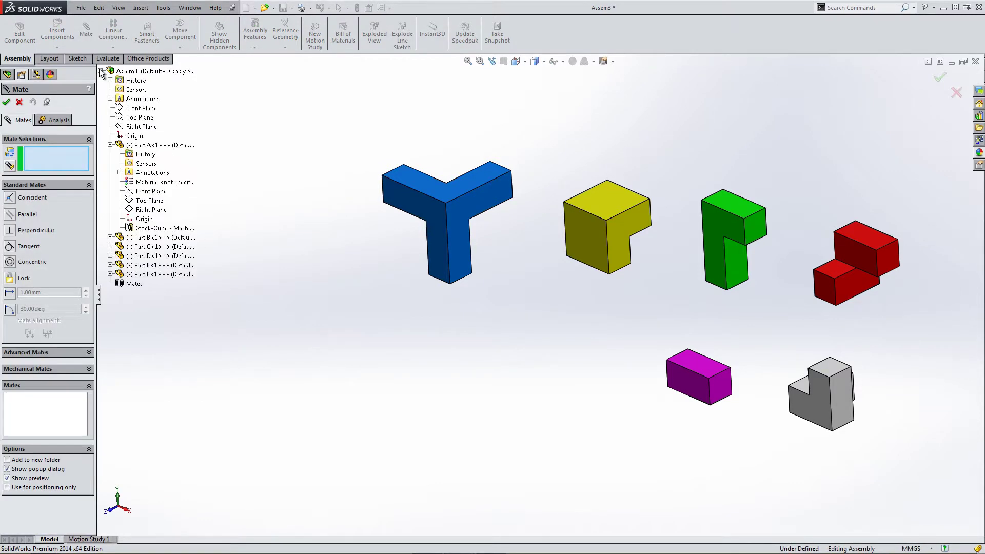
{"action": "left_click", "coordinate": [141, 108]}
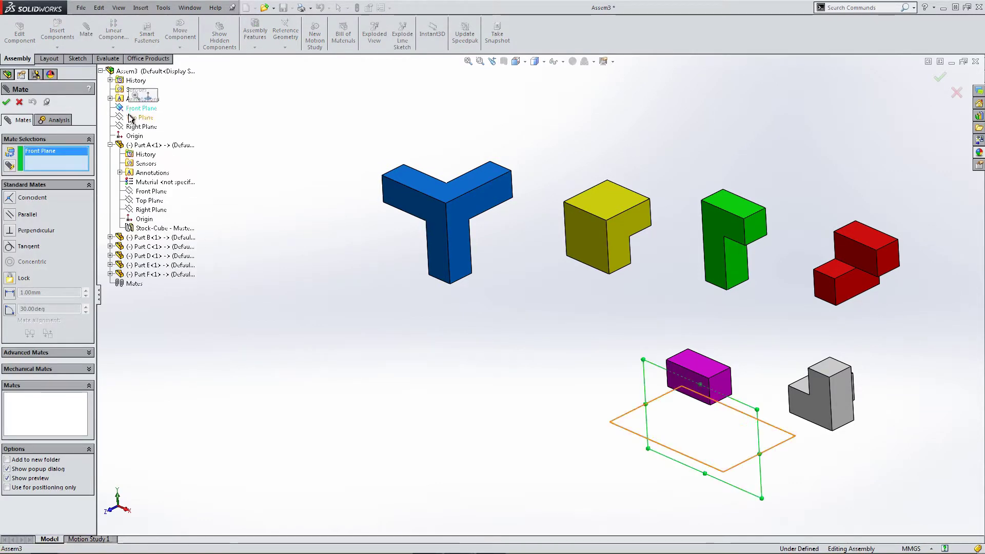
{"action": "left_click", "coordinate": [148, 192]}
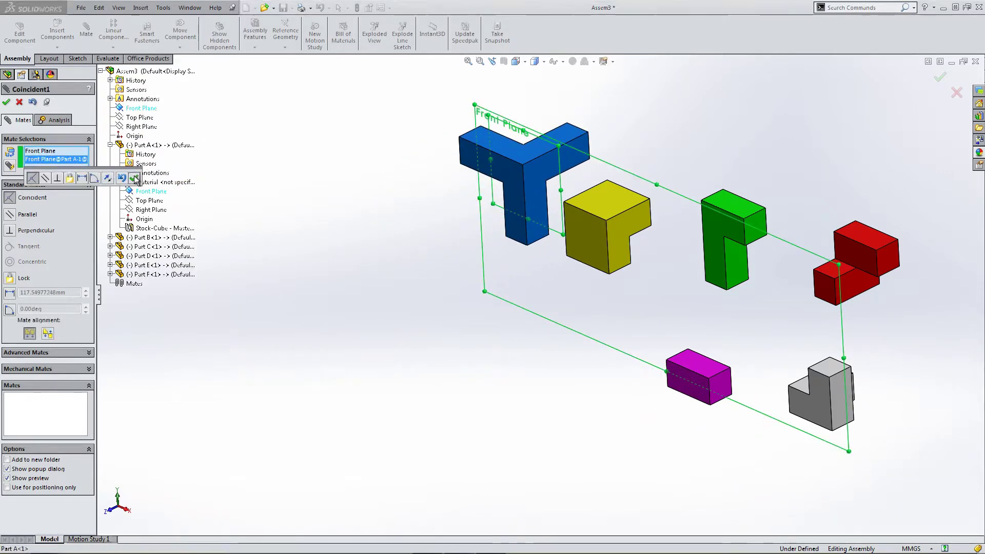
{"action": "left_click", "coordinate": [134, 178]}
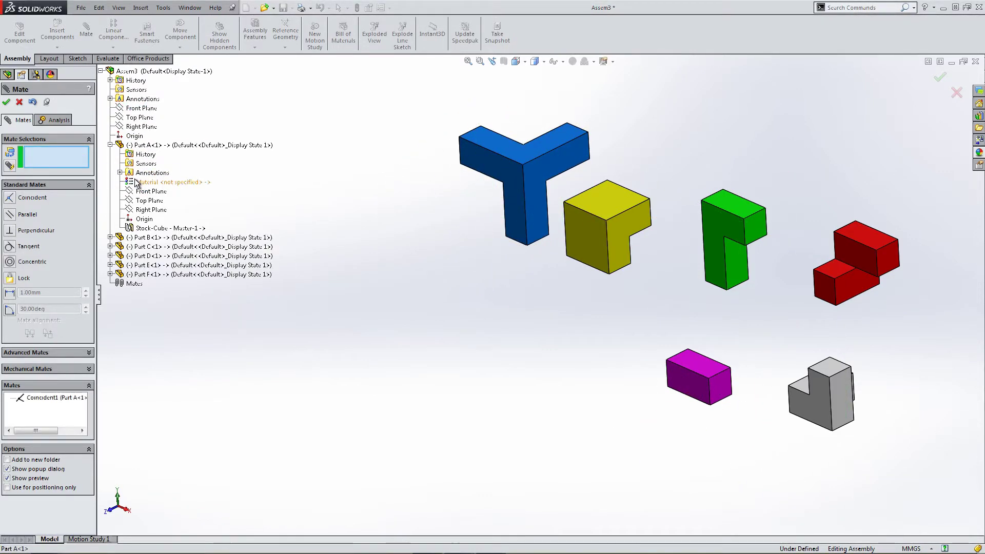
{"action": "left_click", "coordinate": [139, 117]}
{"action": "left_click", "coordinate": [148, 201]}
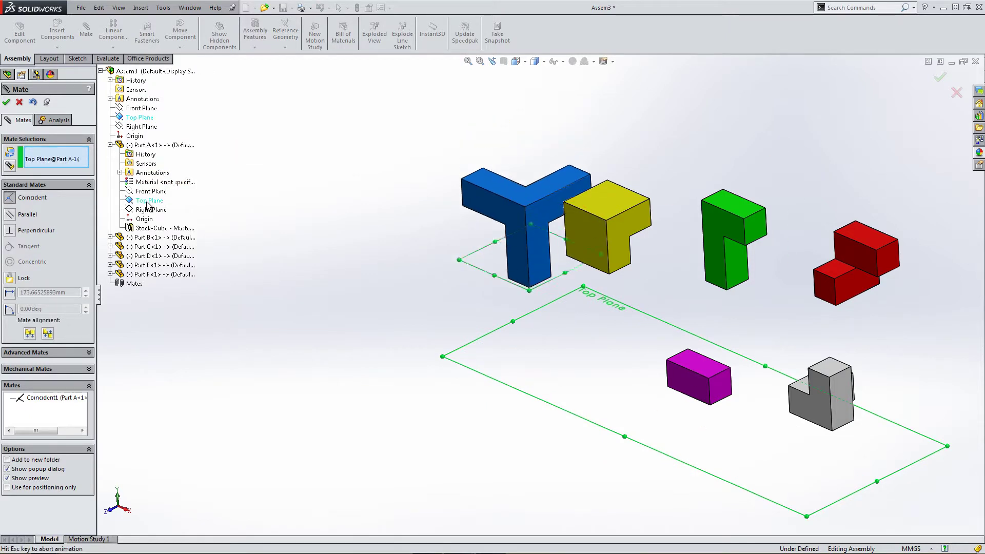
{"action": "left_click", "coordinate": [133, 191]}
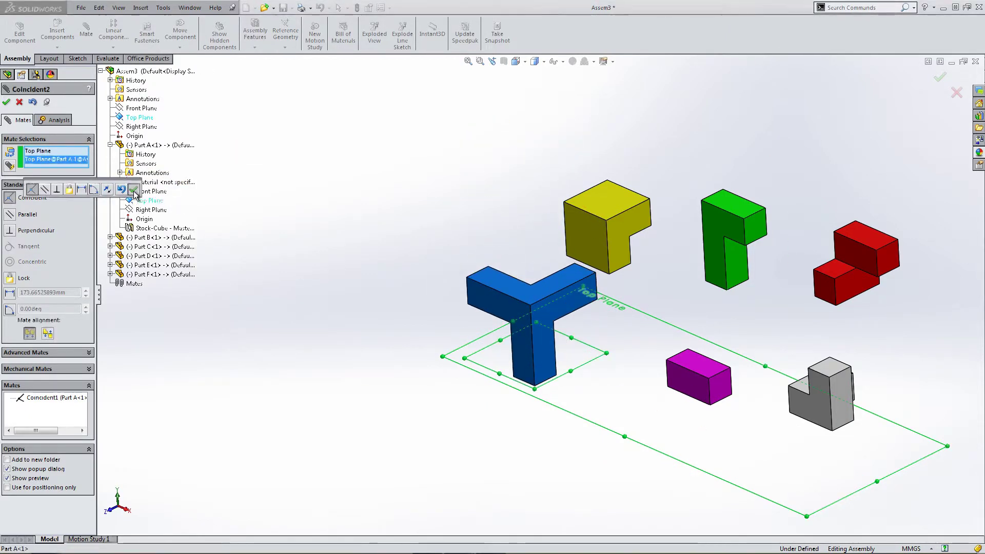
{"action": "left_click", "coordinate": [138, 127]}
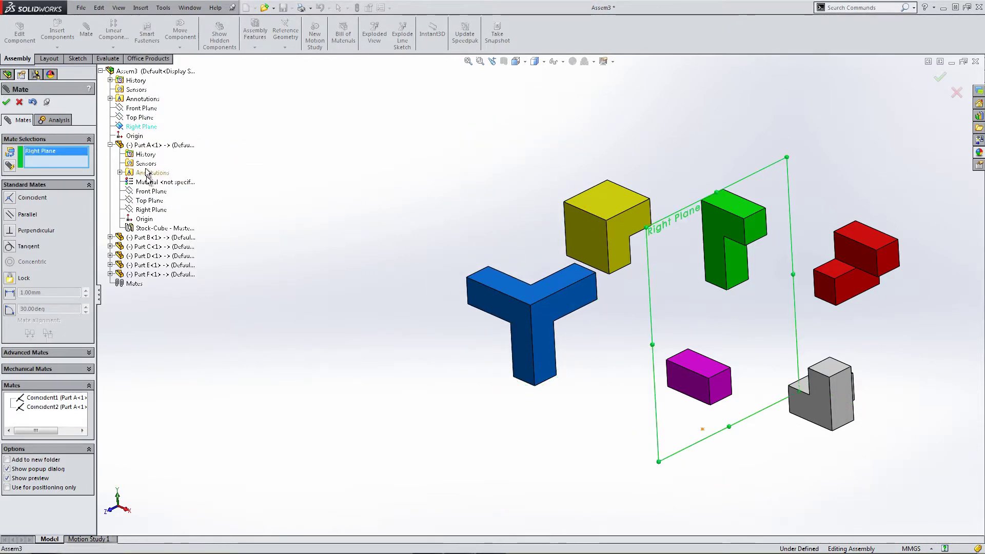
{"action": "left_click", "coordinate": [152, 210]}
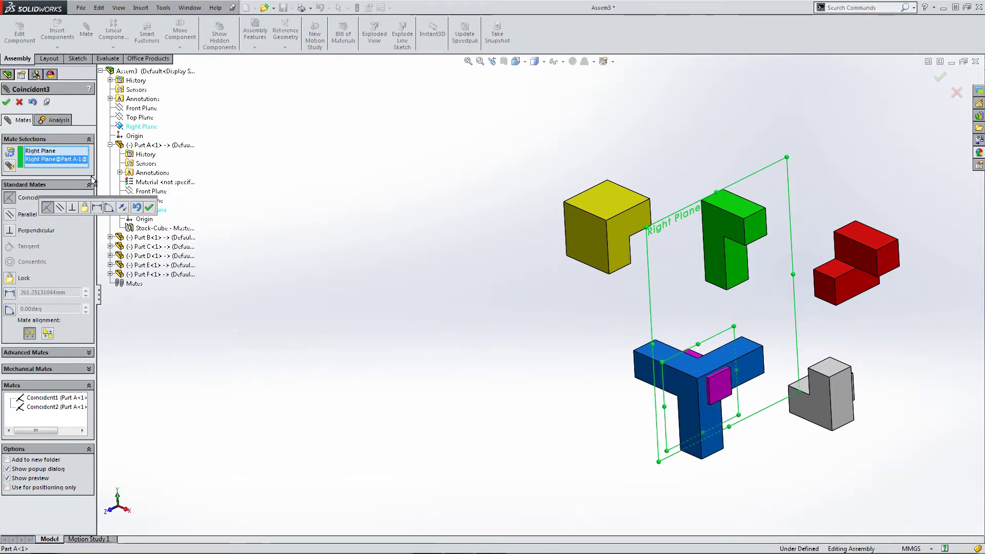
{"action": "left_click", "coordinate": [150, 208]}
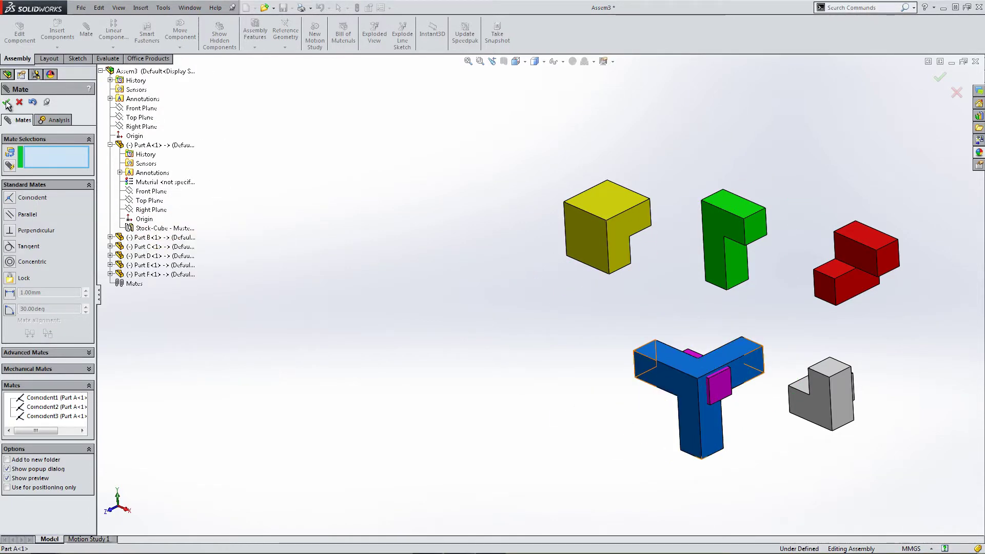
{"action": "key", "text": "Escape"}
- Drag the magenta Part F leftward away from blue Part A and zoom in on the parts
{"action": "left_click_drag", "start_coordinate": [728, 386], "coordinate": [552, 359]}
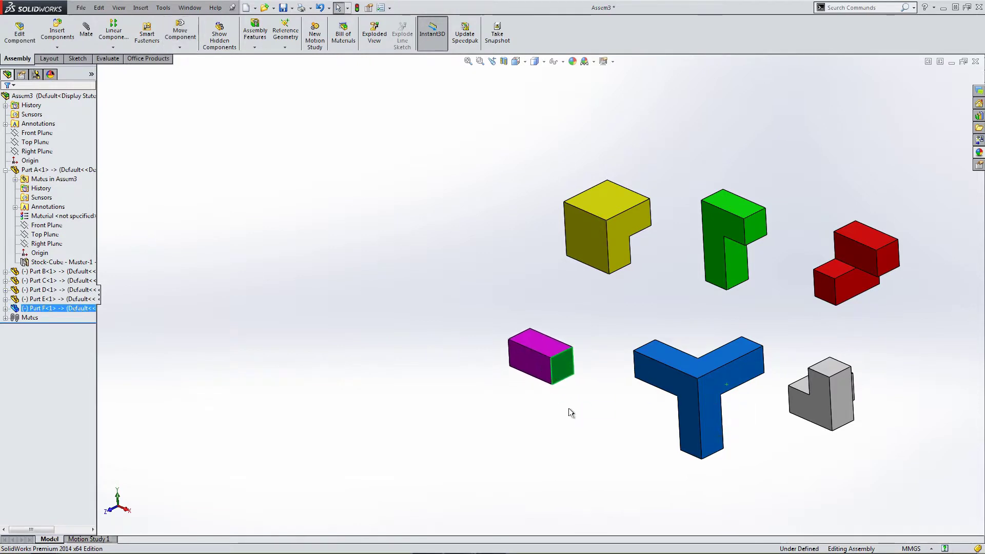
{"action": "middle_click_drag", "start_coordinate": [748, 417], "coordinate": [757, 378]}
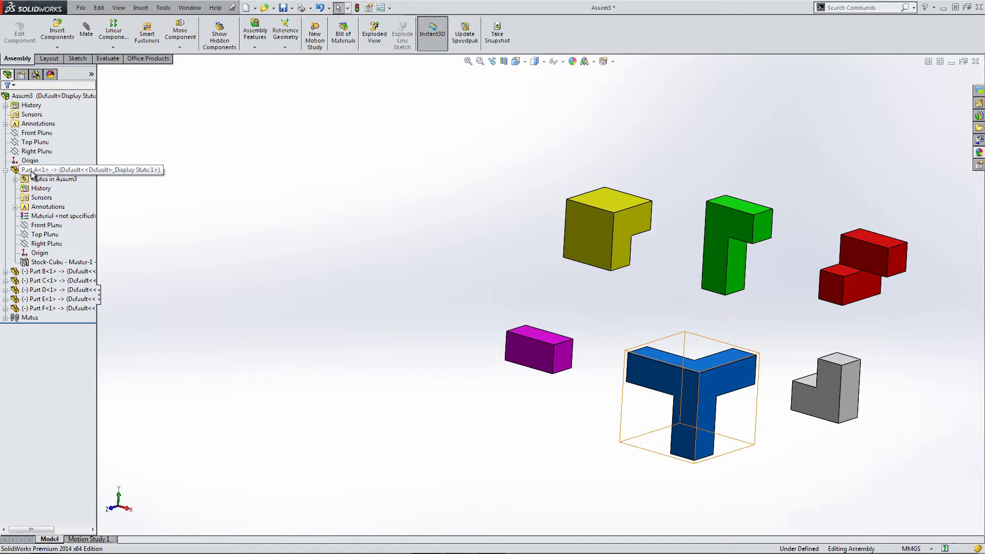
{"action": "left_click", "coordinate": [6, 170]}
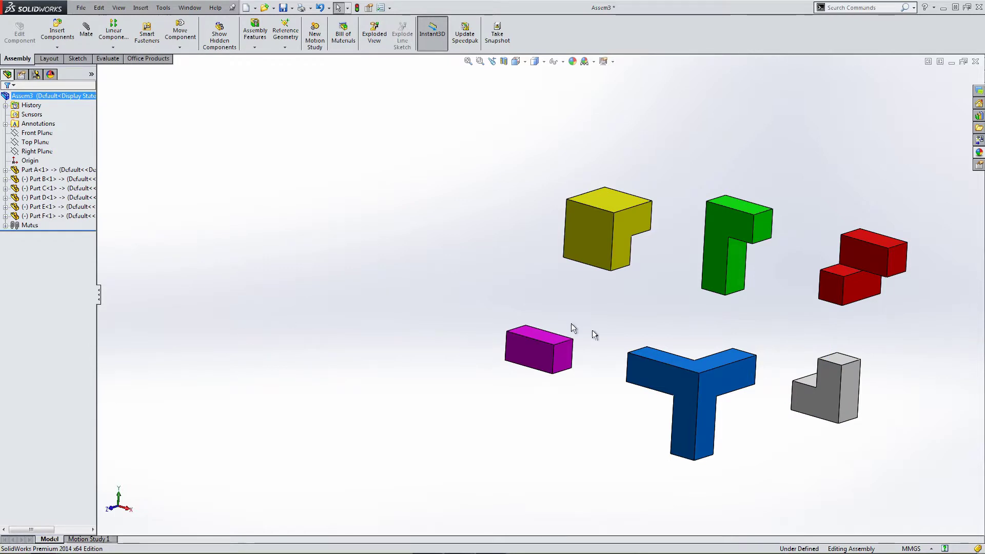
{"action": "left_click_drag", "start_coordinate": [544, 353], "coordinate": [499, 351]}
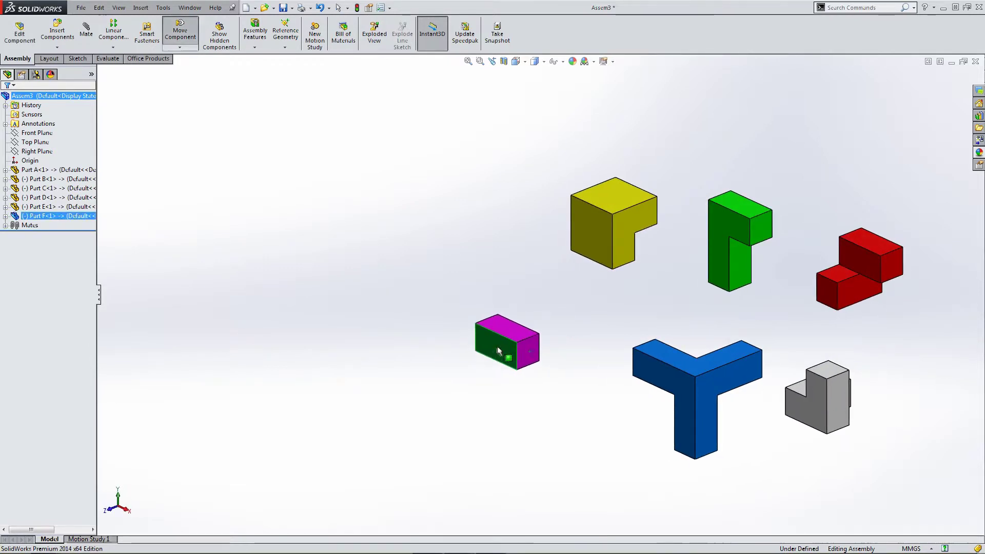
{"action": "left_click", "coordinate": [489, 409]}
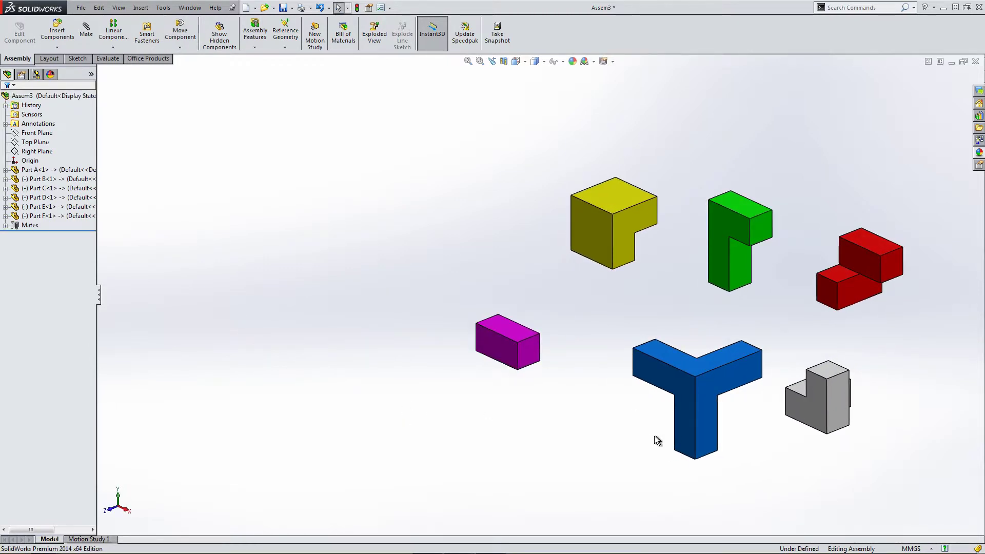
{"action": "scroll", "coordinate": [756, 380], "scroll_direction": "down", "scroll_amount": 2}
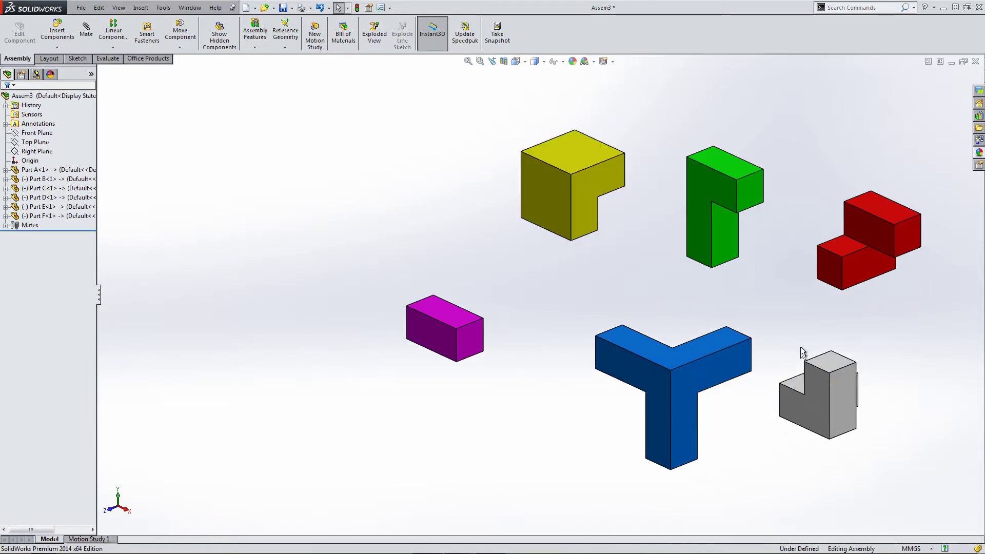
- Mate red Part D's top face coincident with blue Part A's top face
{"action": "left_click", "coordinate": [85, 30]}
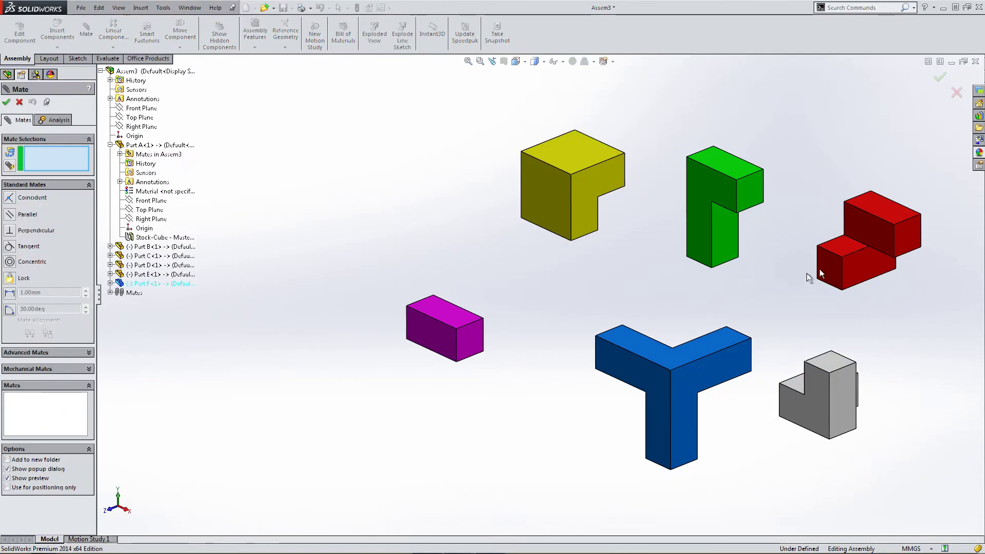
{"action": "left_click", "coordinate": [882, 205]}
{"action": "left_click", "coordinate": [646, 358]}
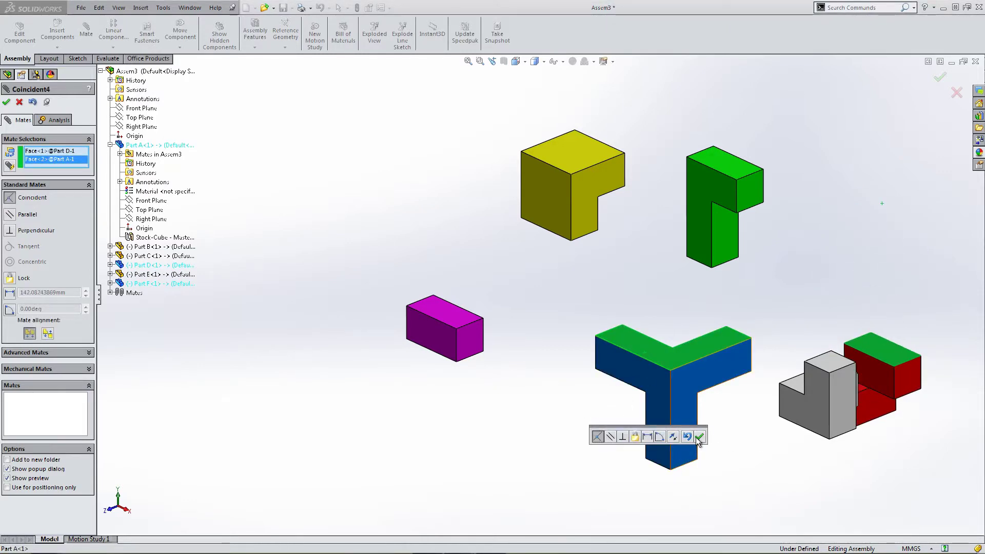
{"action": "left_click", "coordinate": [699, 437]}
- Mate Part D's end face to Part A's front face, then pair a side face of each
{"action": "left_click_drag", "start_coordinate": [875, 393], "coordinate": [771, 312]}
{"action": "left_click", "coordinate": [766, 316]}
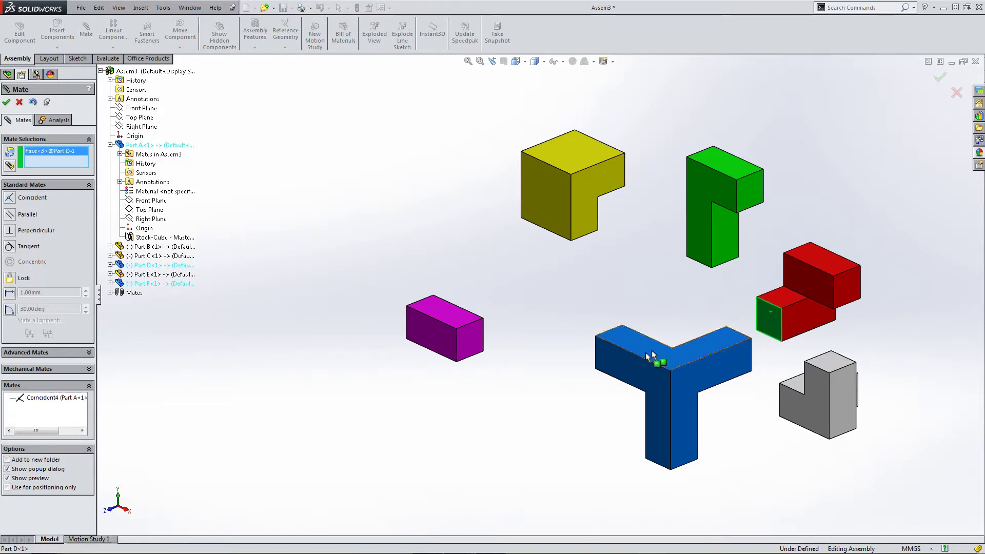
{"action": "left_click", "coordinate": [614, 365]}
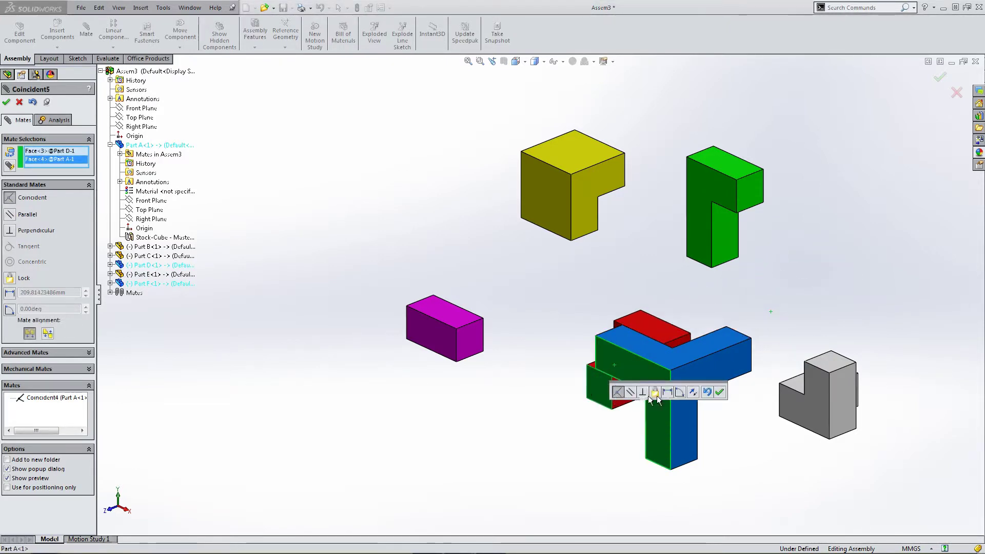
{"action": "left_click", "coordinate": [719, 392]}
{"action": "middle_click_drag", "start_coordinate": [720, 392], "coordinate": [578, 413]}
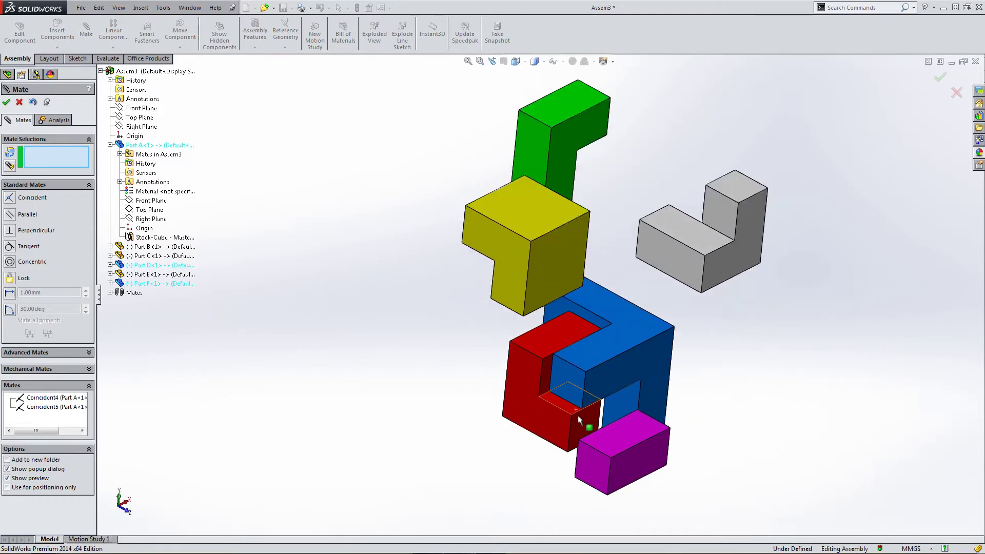
{"action": "scroll", "coordinate": [516, 350], "scroll_direction": "down", "scroll_amount": 5}
{"action": "left_click", "coordinate": [516, 350]}
{"action": "left_click", "coordinate": [559, 350]}
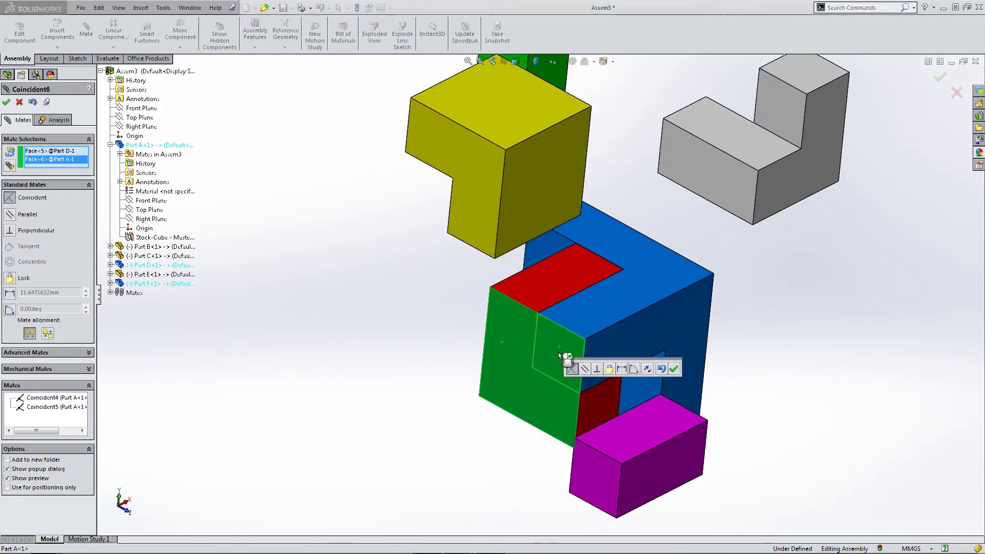
- Accept the third coincident mate, then mate green Part C's front face to blue Part A's top face
{"action": "left_click", "coordinate": [674, 369]}
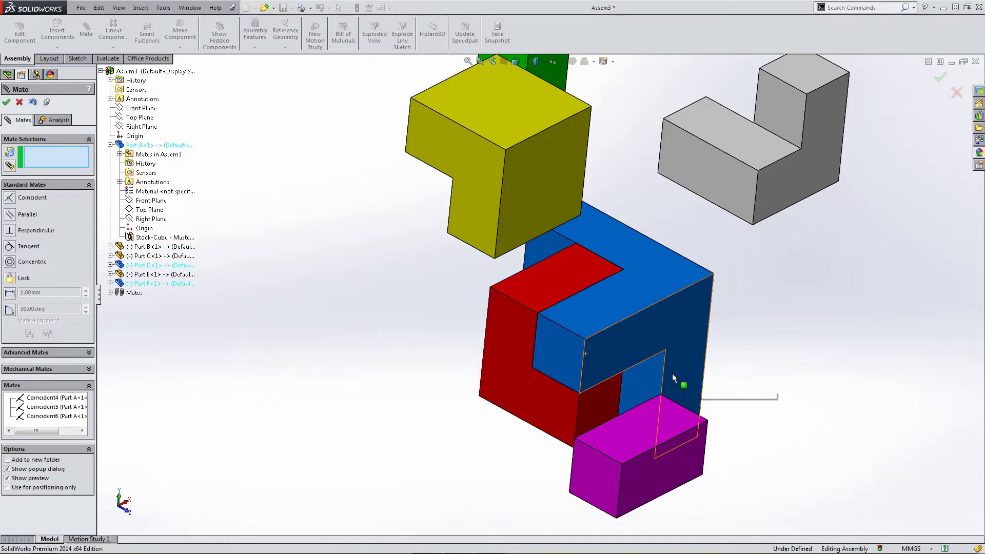
{"action": "scroll", "coordinate": [647, 389], "scroll_direction": "up", "scroll_amount": 5}
{"action": "middle_click_drag", "start_coordinate": [625, 386], "coordinate": [597, 297]}
{"action": "scroll", "coordinate": [622, 222], "scroll_direction": "down", "scroll_amount": 3}
{"action": "scroll", "coordinate": [645, 163], "scroll_direction": "up", "scroll_amount": 3}
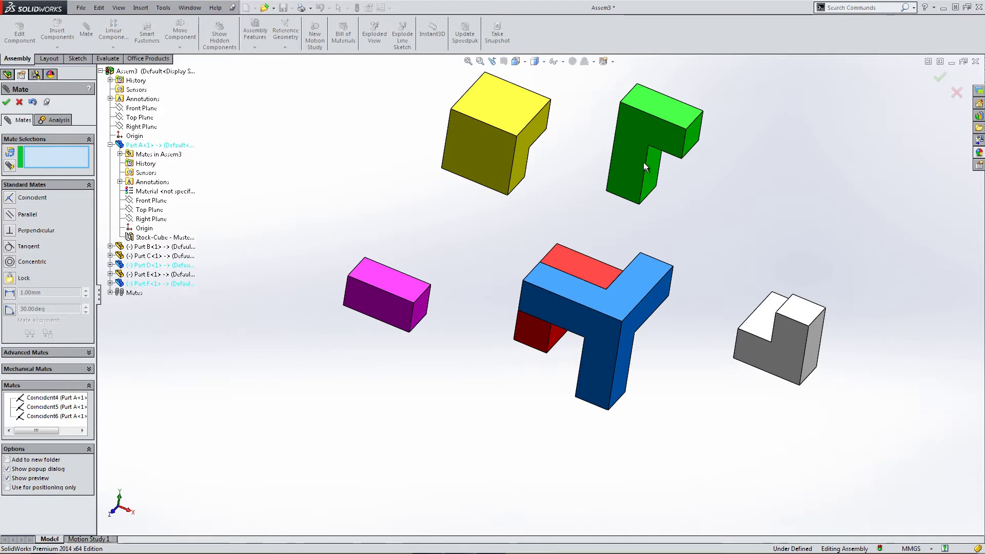
{"action": "middle_click_drag", "start_coordinate": [603, 141], "coordinate": [590, 129]}
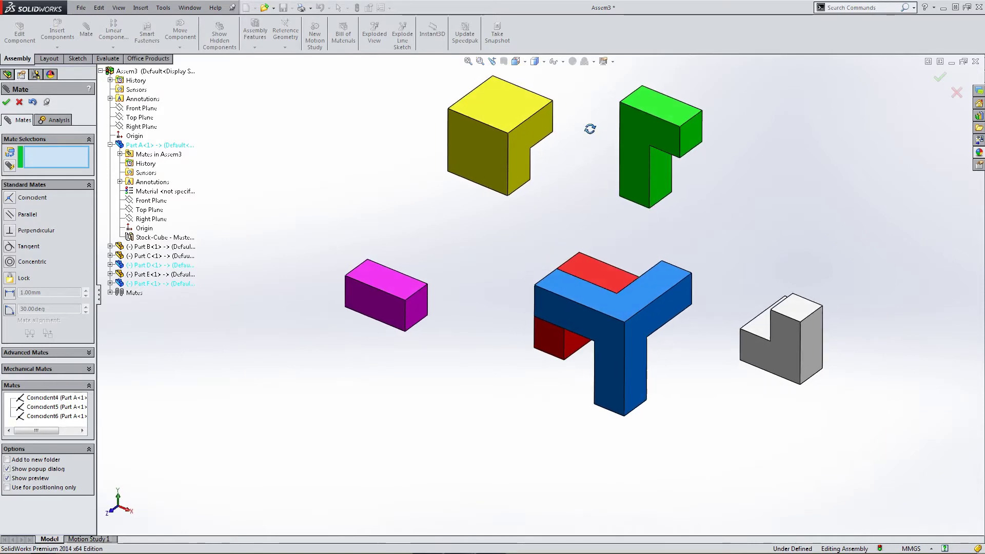
{"action": "left_click", "coordinate": [643, 131]}
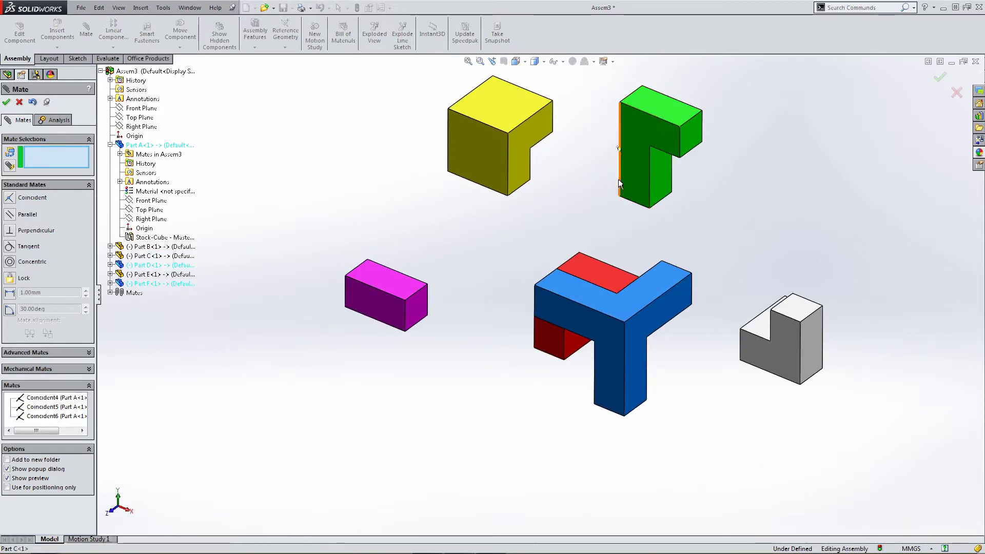
{"action": "left_click", "coordinate": [670, 280]}
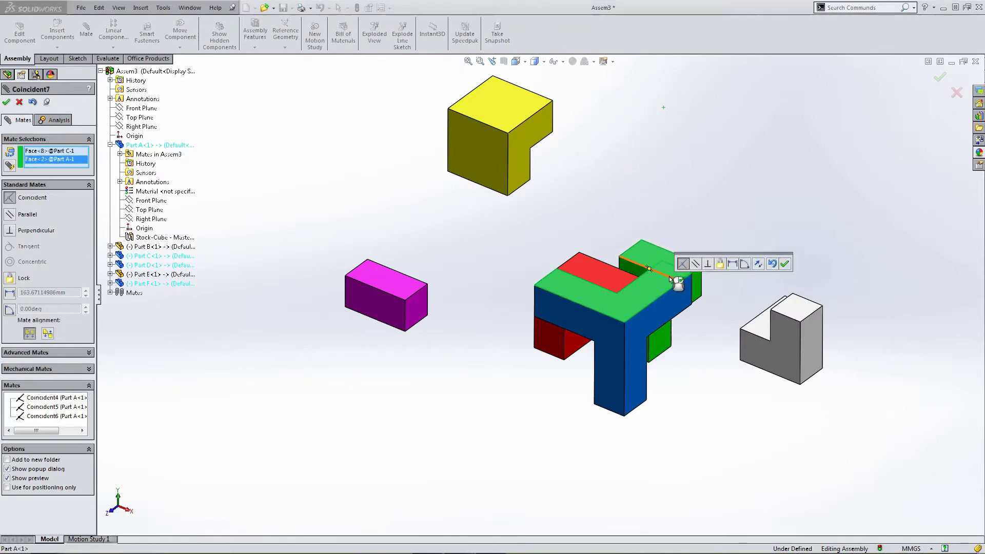
{"action": "left_click", "coordinate": [784, 263]}
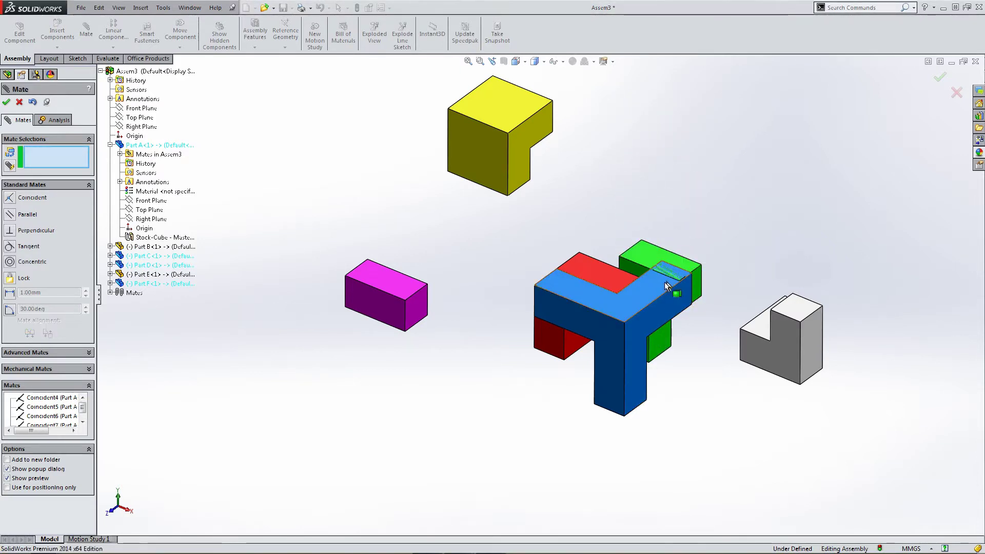
- Cancel the unwanted green-to-red mate and instead mate another Part C face to Part A (Coincident9)
{"action": "middle_click_drag", "start_coordinate": [662, 262], "coordinate": [537, 349]}
{"action": "left_click", "coordinate": [572, 377]}
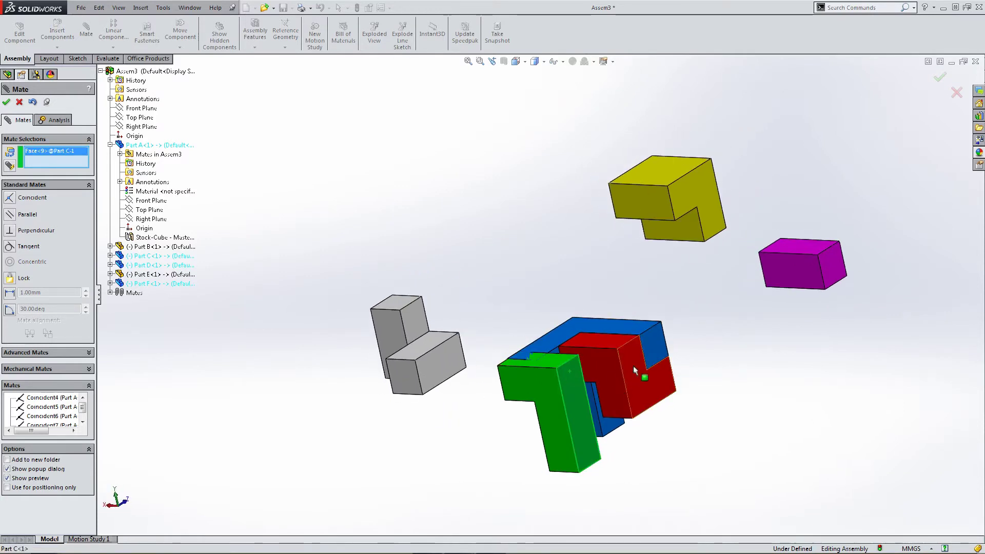
{"action": "left_click", "coordinate": [633, 366]}
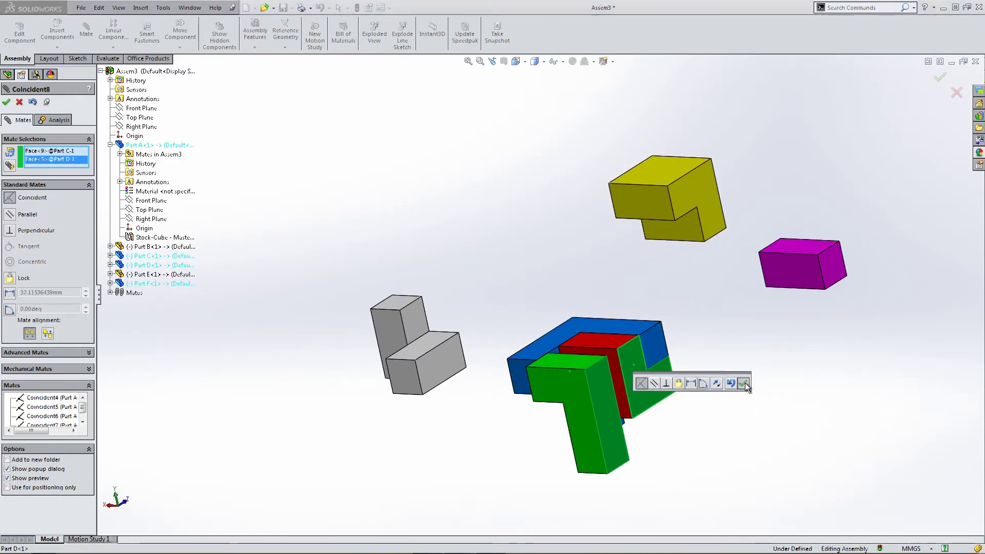
{"action": "key", "text": "Escape"}
{"action": "scroll", "coordinate": [544, 359], "scroll_direction": "down", "scroll_amount": 3}
{"action": "left_click", "coordinate": [509, 354]}
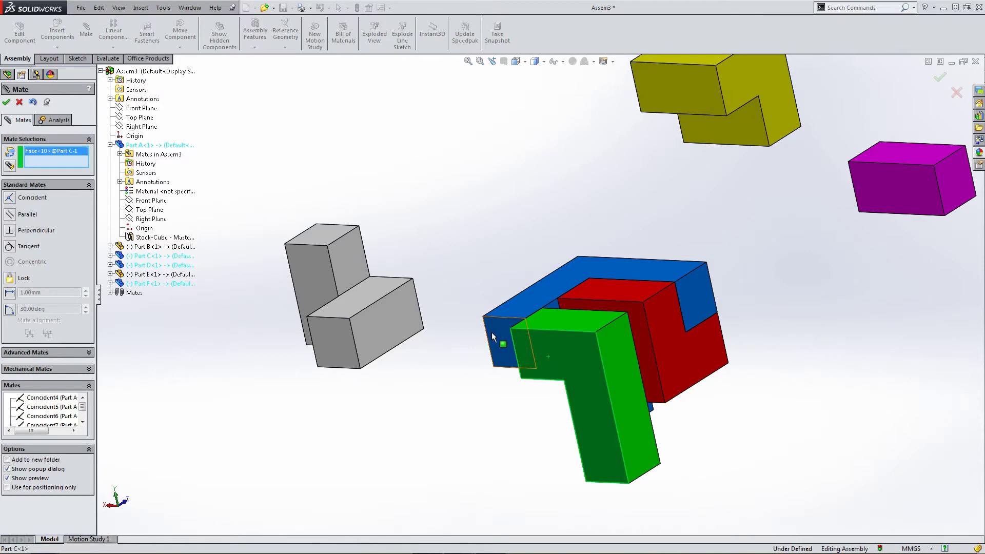
{"action": "left_click", "coordinate": [491, 331]}
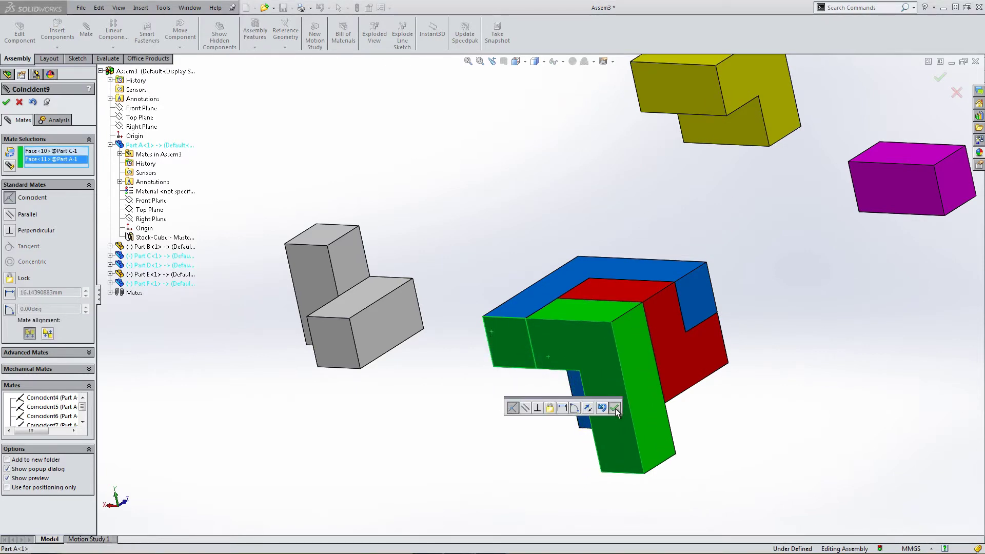
{"action": "left_click", "coordinate": [615, 408]}
{"action": "middle_click_drag", "start_coordinate": [604, 400], "coordinate": [360, 438]}
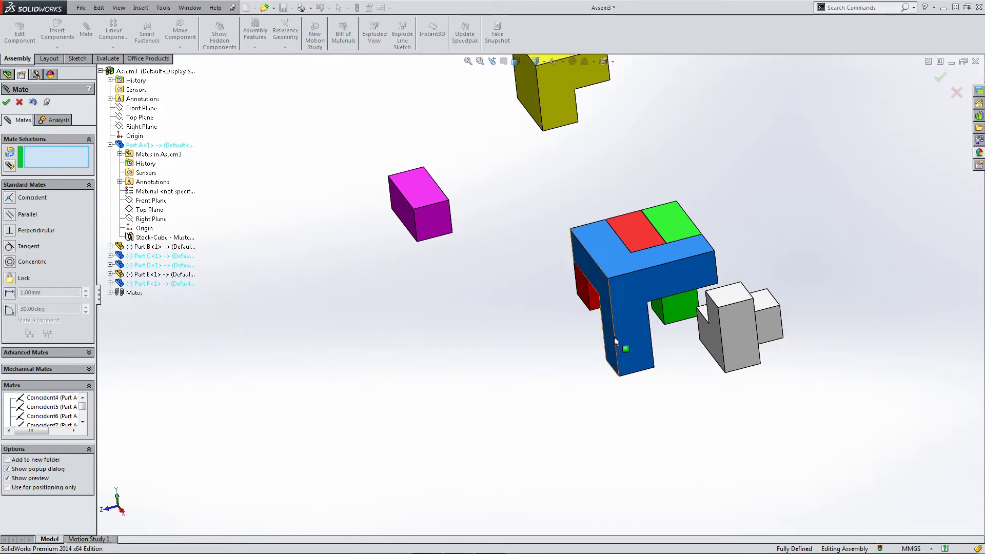
- Move grey Part E beside Part A and mate its front and bottom faces to Part A's faces
{"action": "left_click_drag", "start_coordinate": [716, 335], "coordinate": [500, 359]}
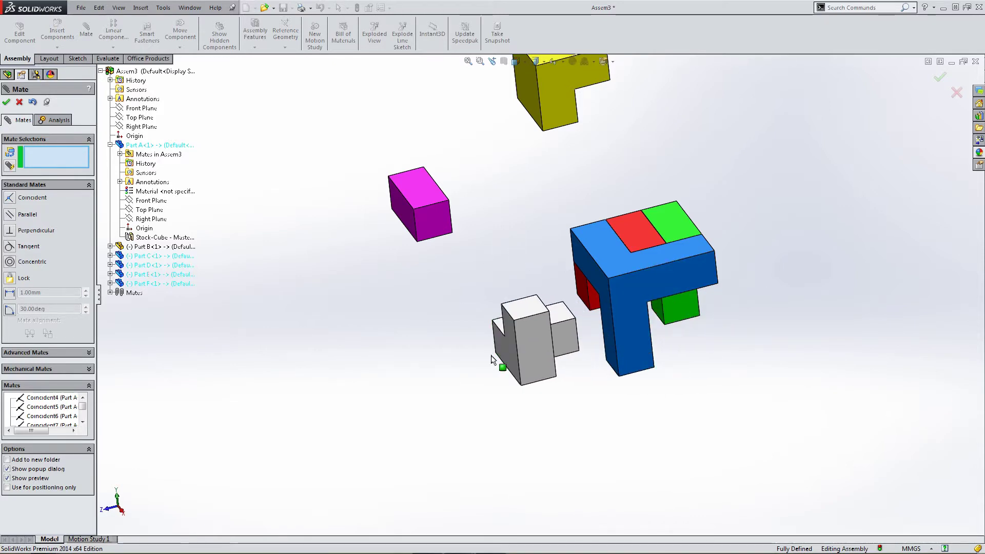
{"action": "middle_click_drag", "start_coordinate": [501, 360], "coordinate": [554, 373]}
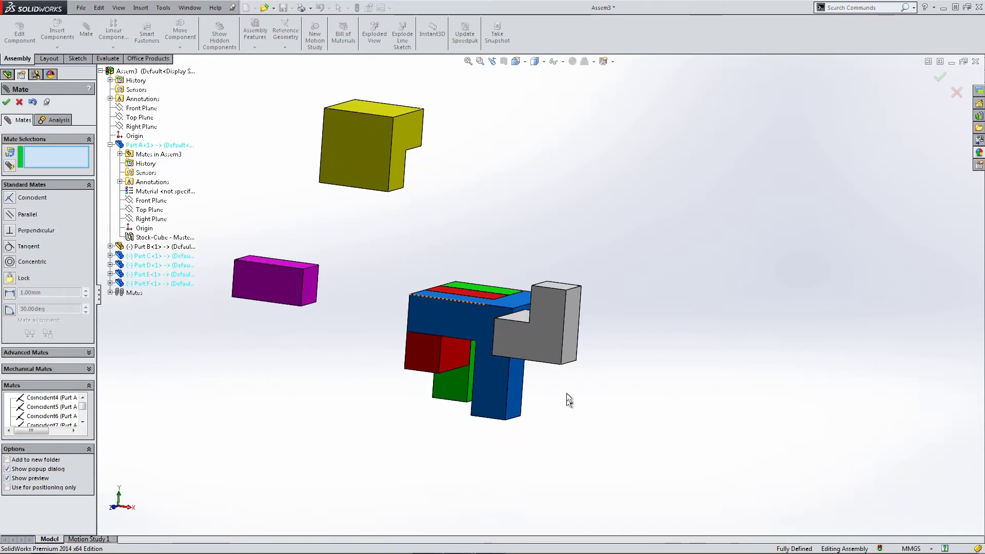
{"action": "left_click", "coordinate": [536, 338]}
{"action": "left_click", "coordinate": [497, 385]}
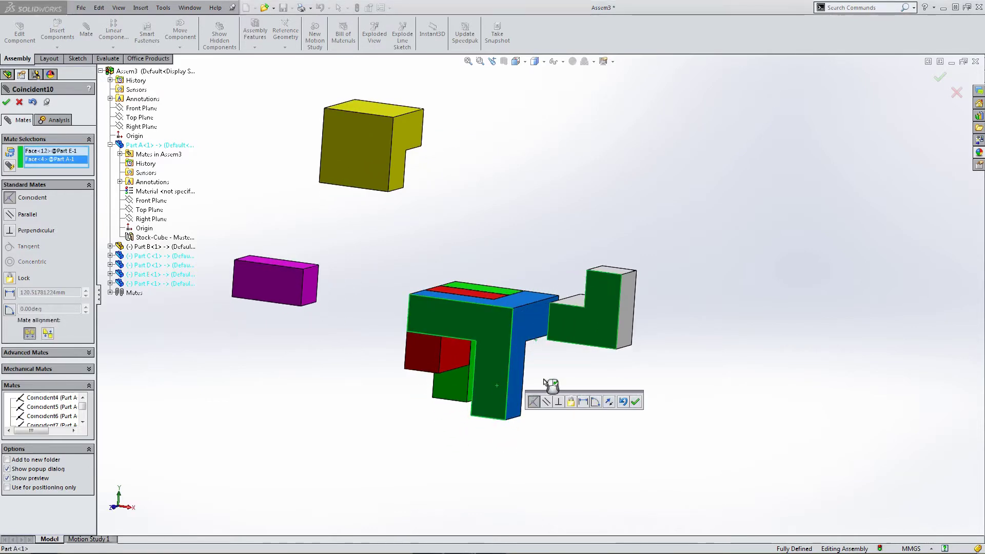
{"action": "left_click", "coordinate": [635, 402]}
{"action": "middle_click_drag", "start_coordinate": [636, 402], "coordinate": [516, 210]}
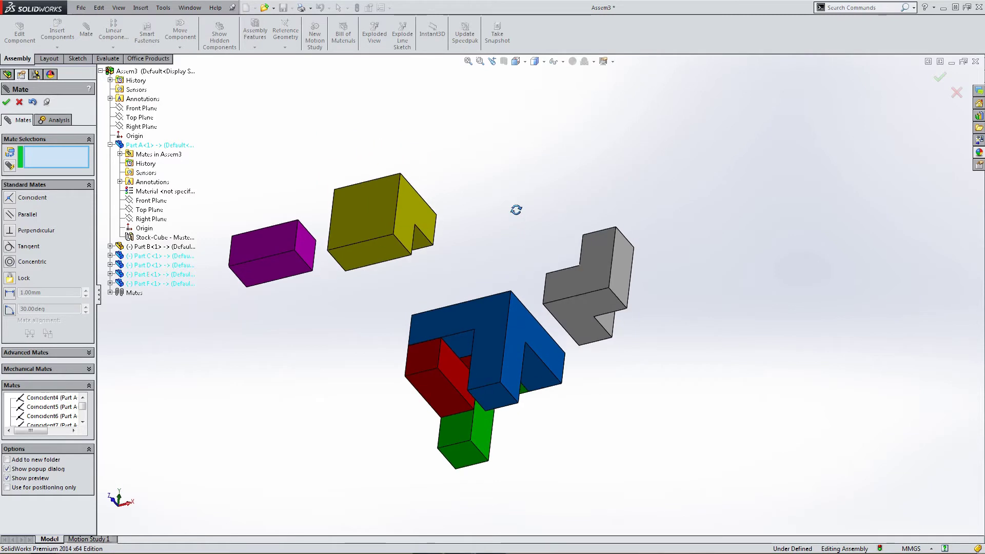
{"action": "left_click", "coordinate": [570, 312]}
{"action": "left_click", "coordinate": [496, 400]}
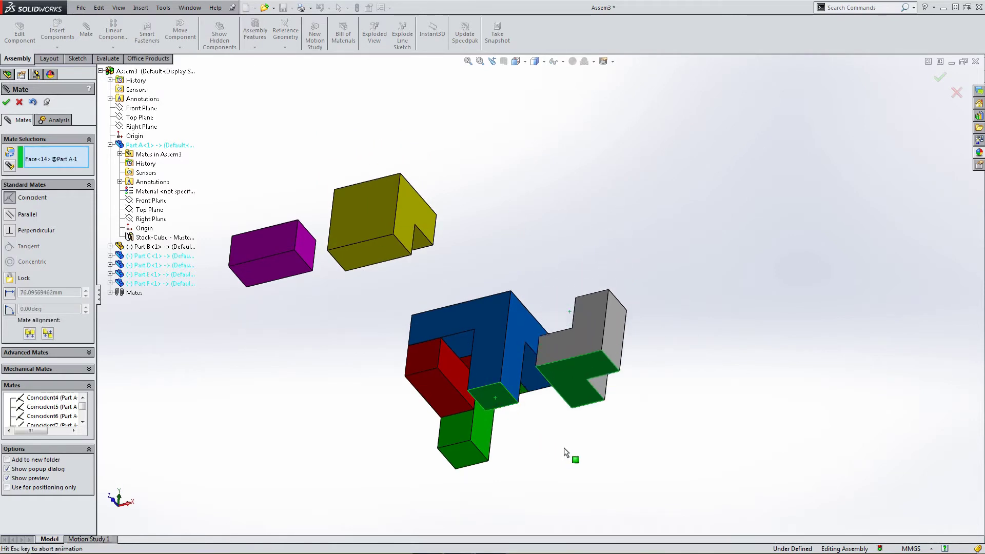
{"action": "left_click", "coordinate": [681, 465]}
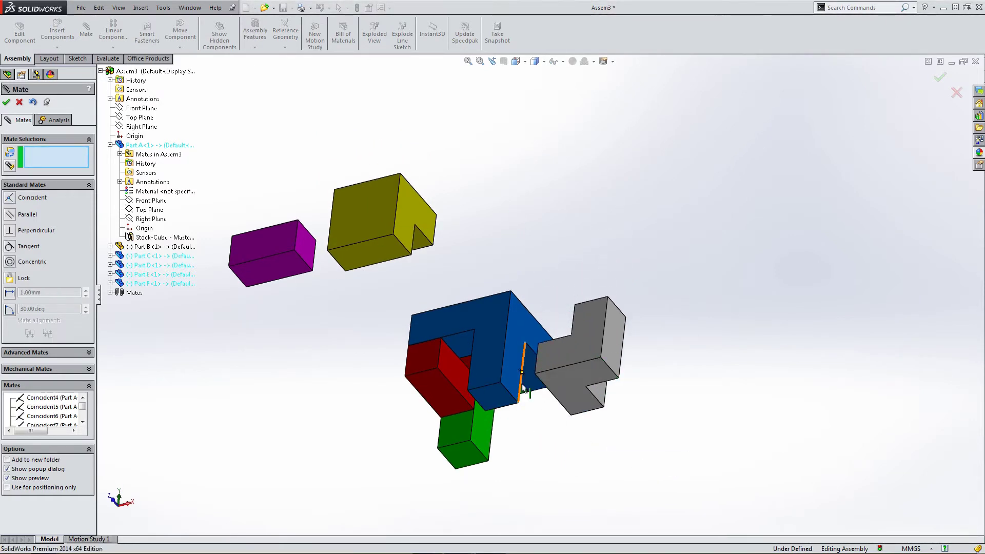
- Mate a grey Part E face coincident to red Part D, adding Coincident12
{"action": "middle_click_drag", "start_coordinate": [681, 466], "coordinate": [568, 388]}
{"action": "left_click", "coordinate": [568, 383]}
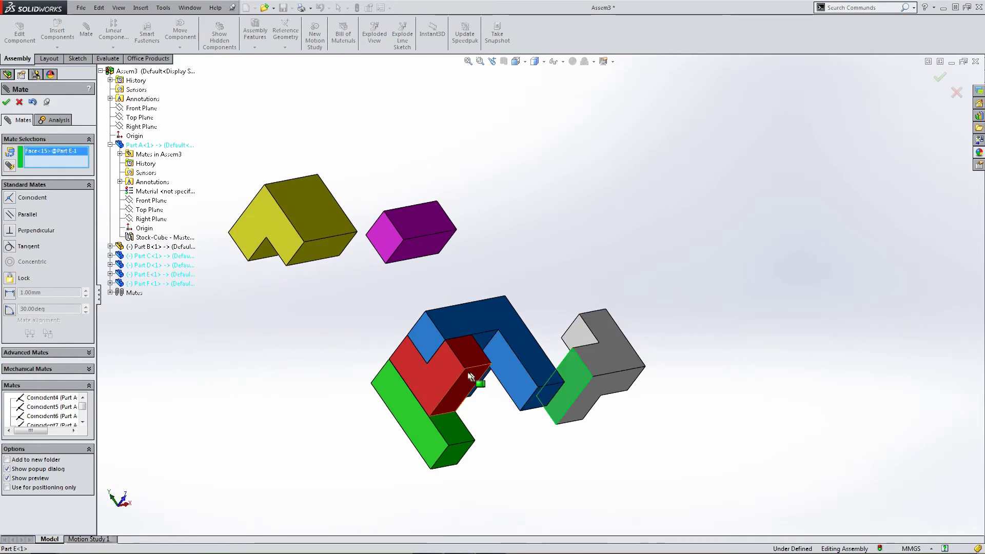
{"action": "left_click", "coordinate": [430, 378]}
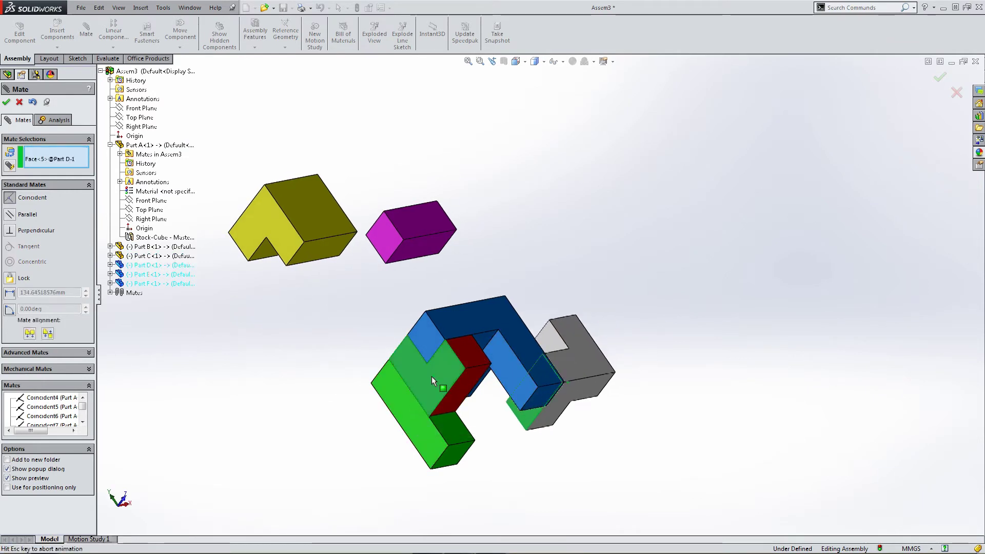
{"action": "middle_click_drag", "start_coordinate": [451, 386], "coordinate": [241, 295]}
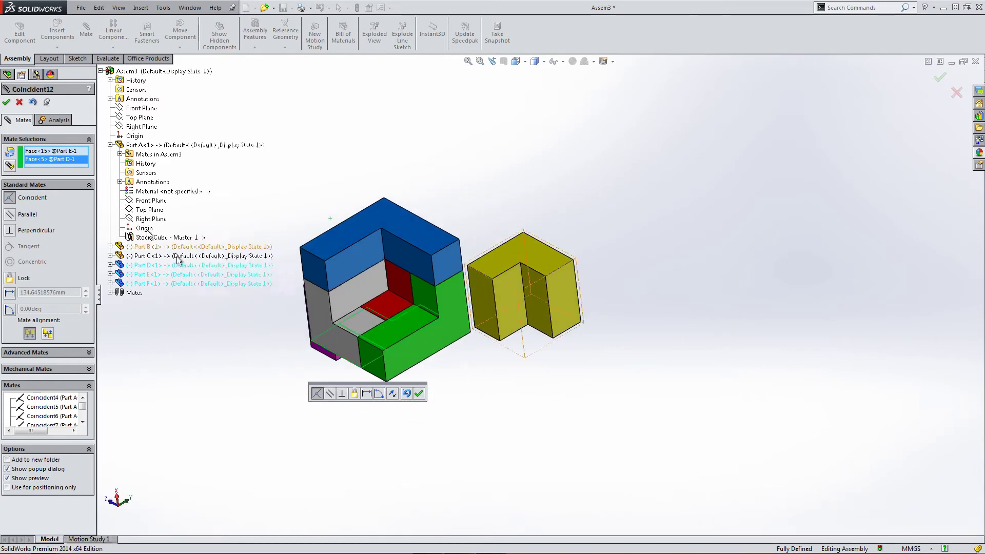
{"action": "left_click", "coordinate": [6, 102]}
{"action": "middle_click_drag", "start_coordinate": [289, 353], "coordinate": [283, 397]}
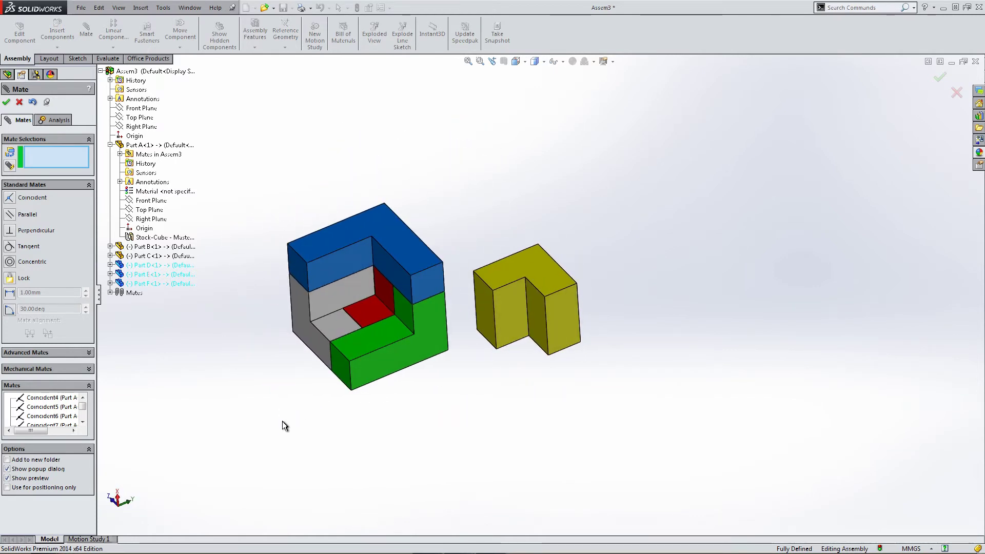
- Seat yellow Part B with coincident mates on its right, left and top faces against Part A
{"action": "scroll", "coordinate": [328, 323], "scroll_direction": "down", "scroll_amount": 3}
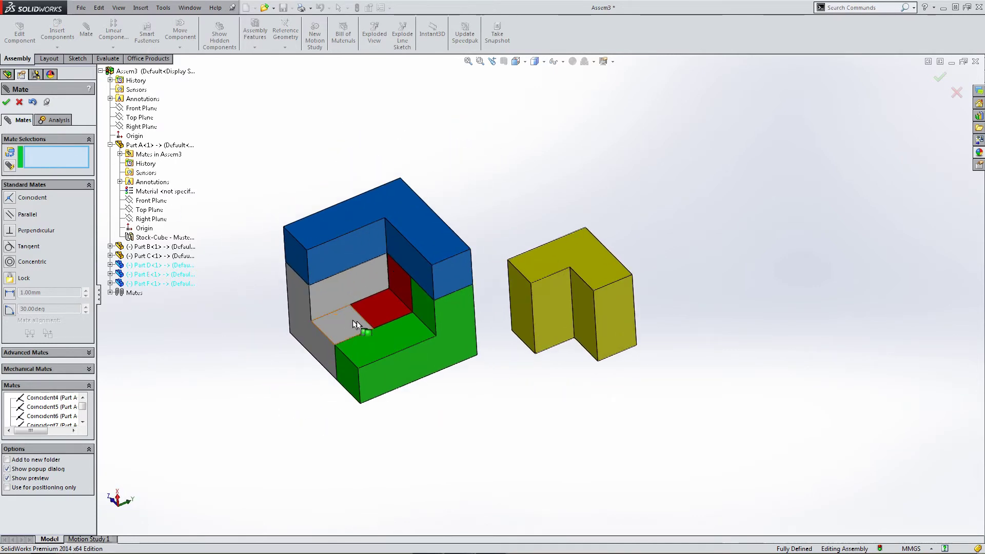
{"action": "left_click", "coordinate": [660, 322]}
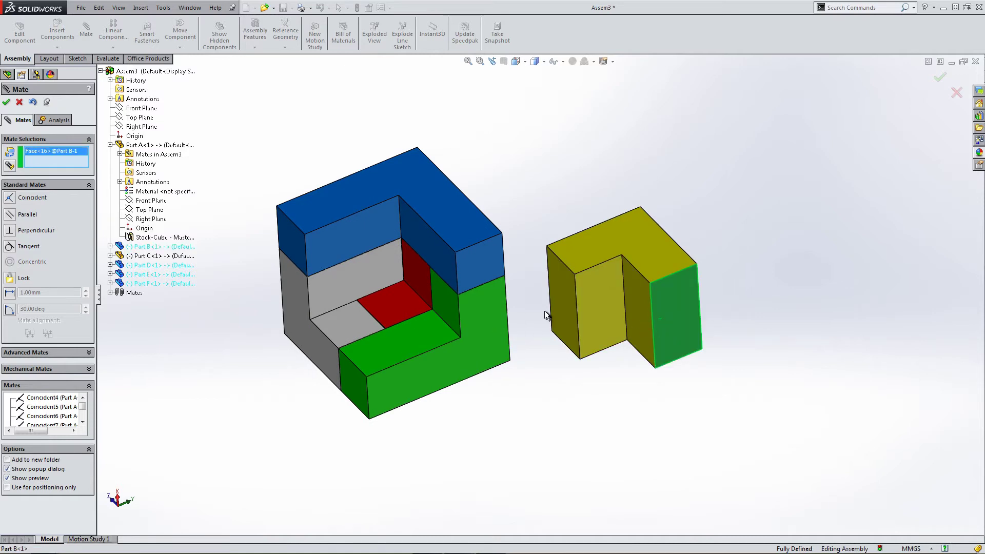
{"action": "left_click", "coordinate": [485, 270]}
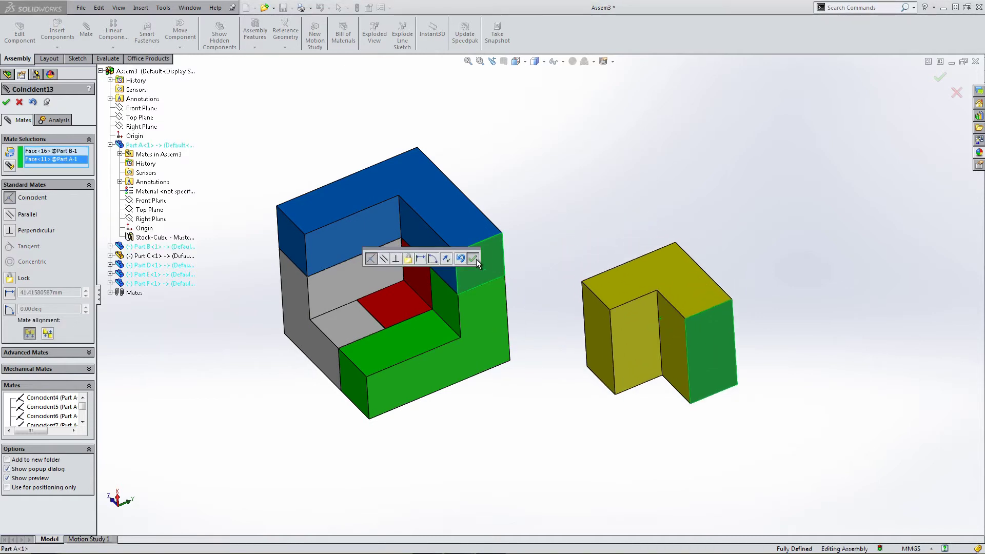
{"action": "left_click", "coordinate": [473, 259]}
{"action": "left_click", "coordinate": [593, 321]}
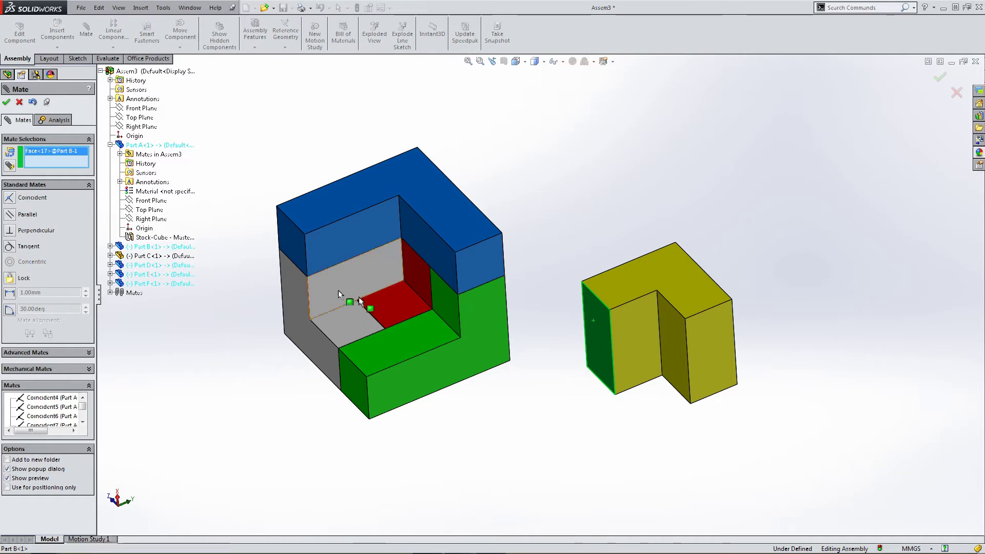
{"action": "left_click", "coordinate": [299, 256]}
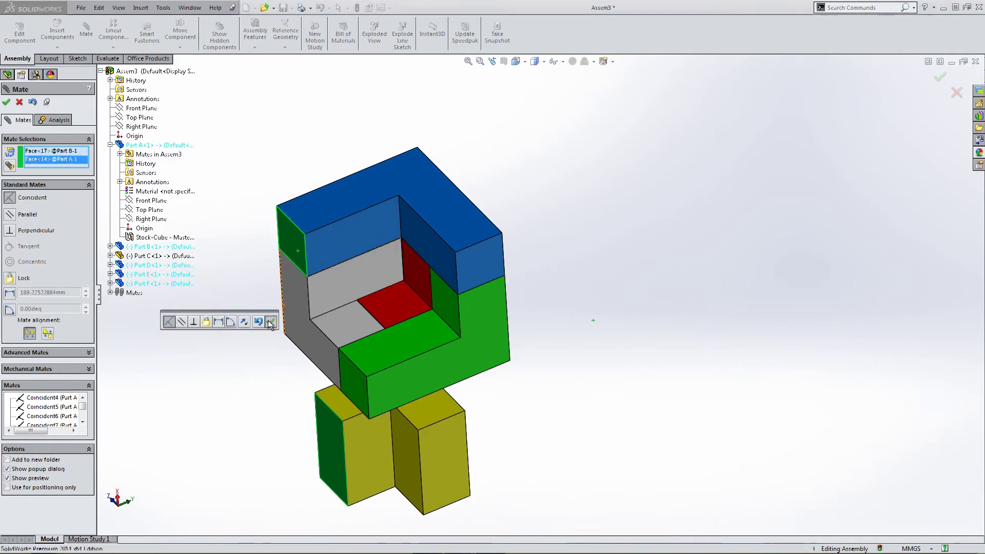
{"action": "left_click", "coordinate": [270, 322]}
{"action": "left_click", "coordinate": [340, 403]}
{"action": "left_click", "coordinate": [323, 231]}
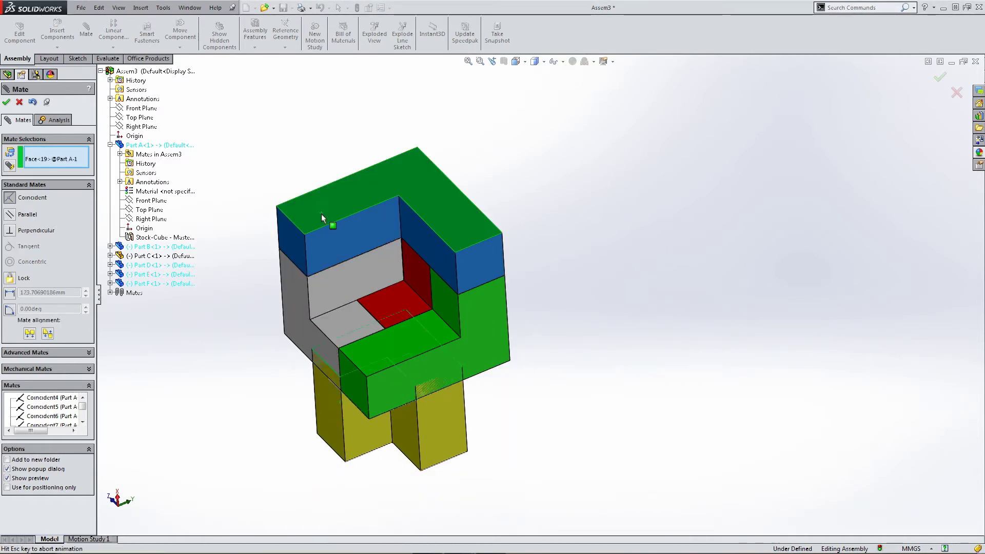
{"action": "left_click", "coordinate": [308, 203]}
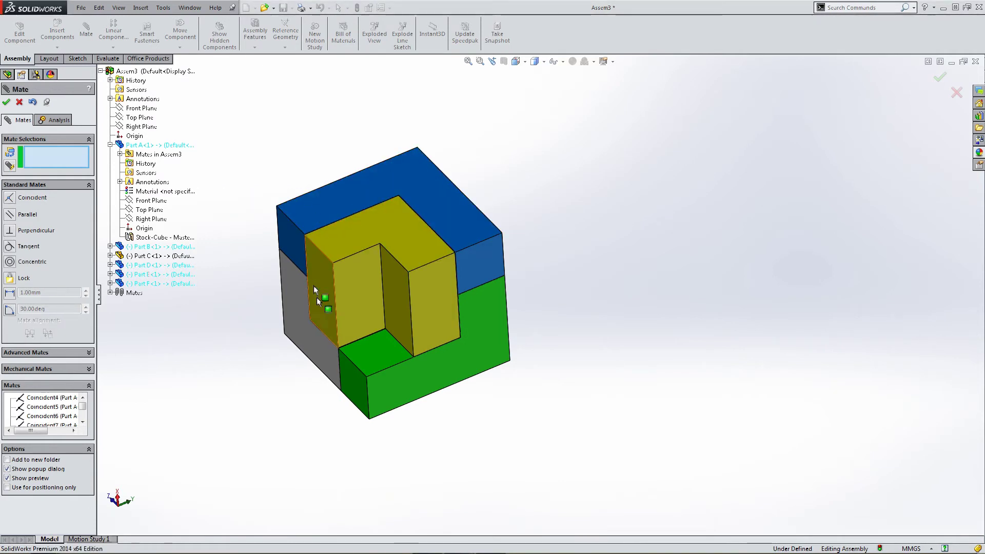
- Mate magenta Part F's top and two side faces to the cube, fully defining the assembly
{"action": "middle_click_drag", "start_coordinate": [302, 311], "coordinate": [322, 323]}
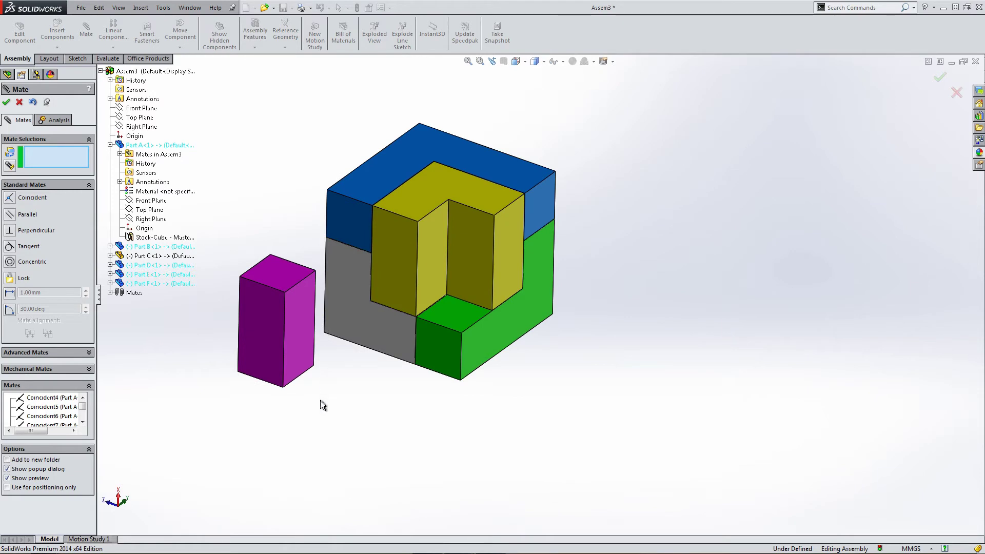
{"action": "left_click", "coordinate": [275, 272]}
{"action": "left_click", "coordinate": [353, 202]}
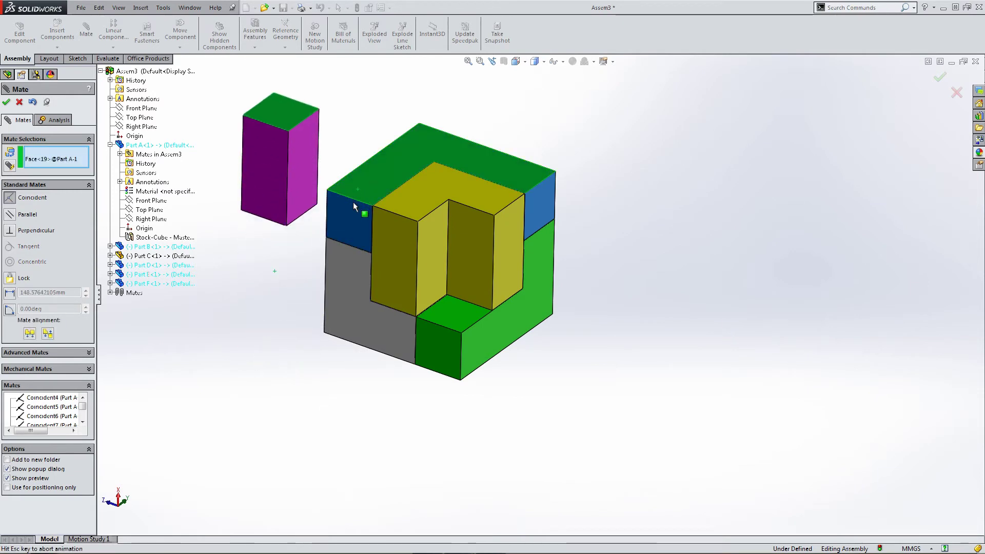
{"action": "left_click", "coordinate": [340, 189]}
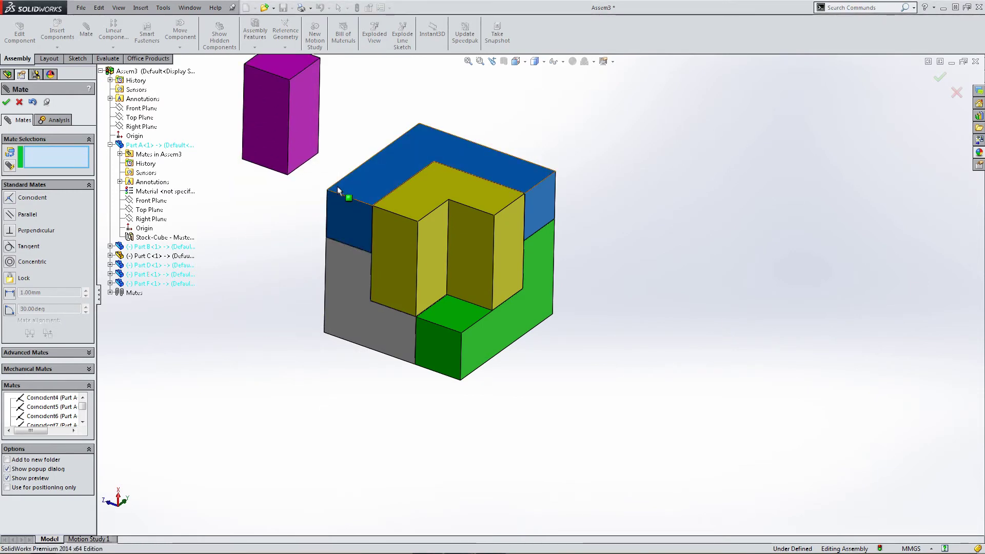
{"action": "left_click", "coordinate": [304, 124]}
{"action": "left_click", "coordinate": [510, 240]}
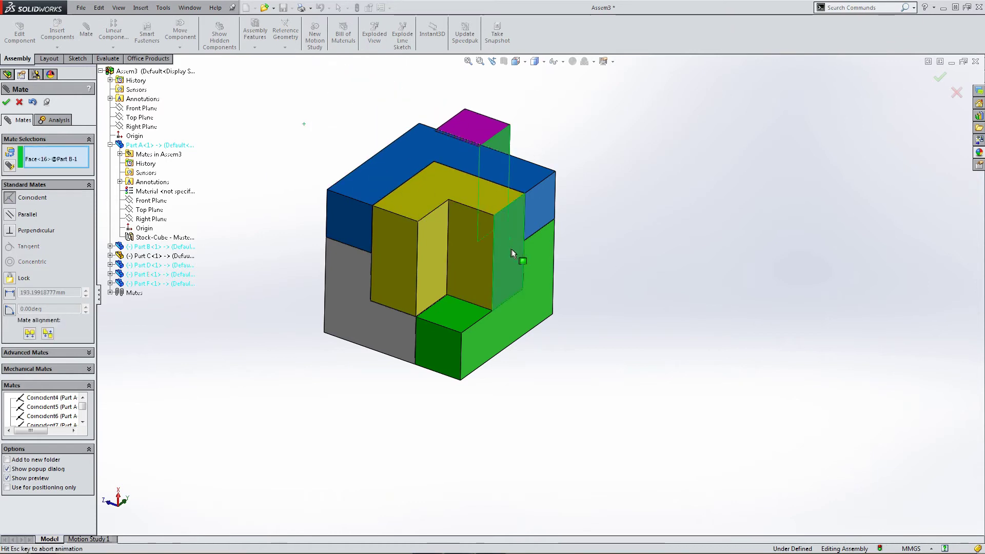
{"action": "left_click", "coordinate": [625, 232]}
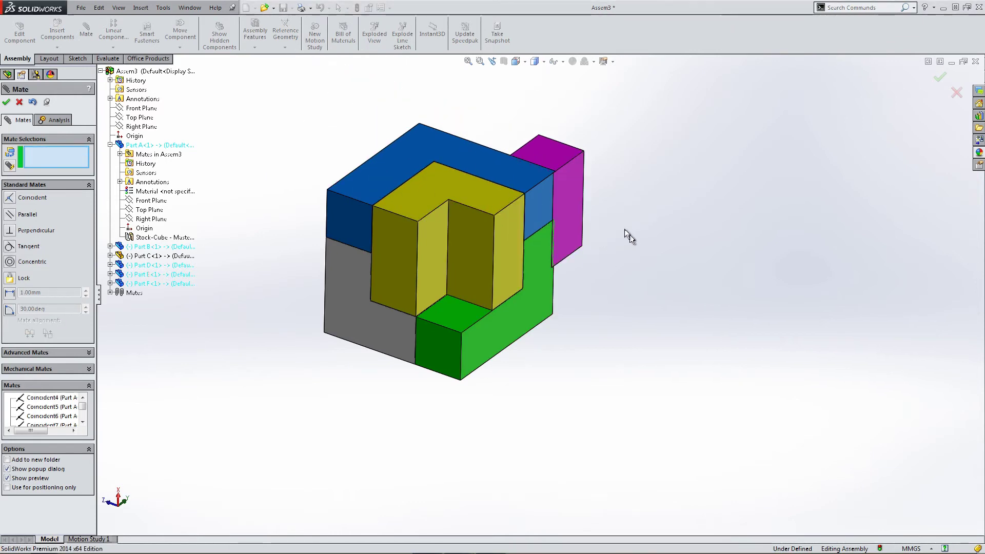
{"action": "left_click_drag", "start_coordinate": [549, 153], "coordinate": [590, 118]}
{"action": "left_click", "coordinate": [559, 165]}
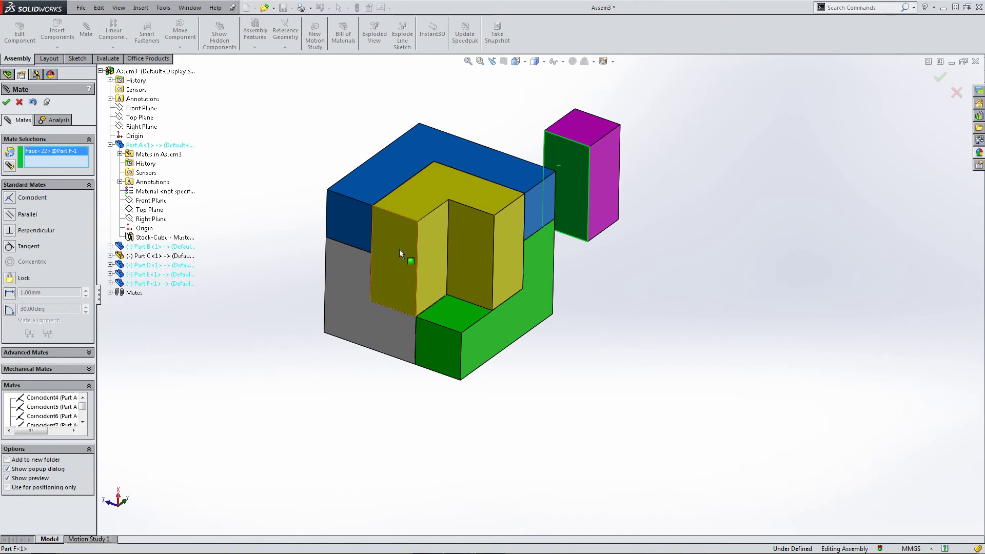
{"action": "left_click", "coordinate": [394, 280]}
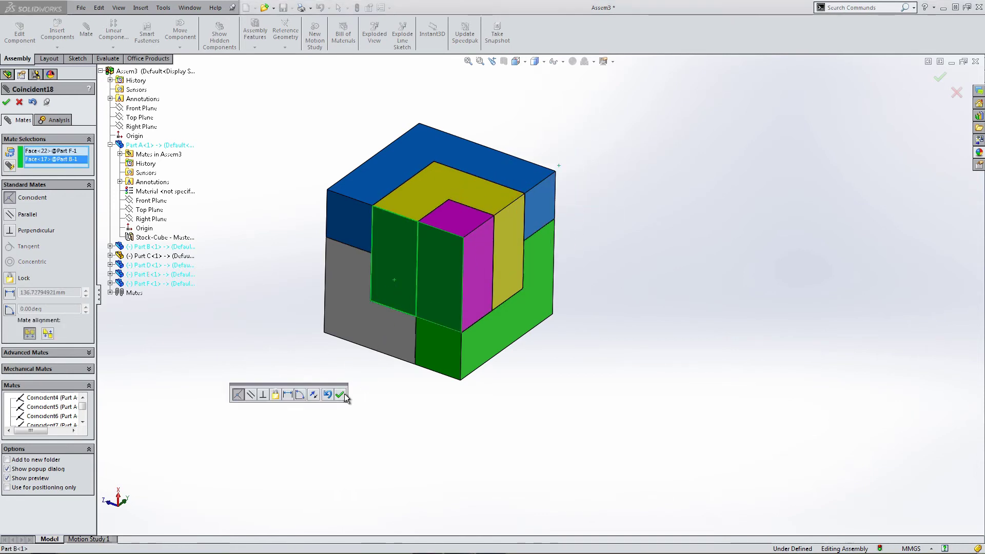
{"action": "left_click", "coordinate": [339, 395]}
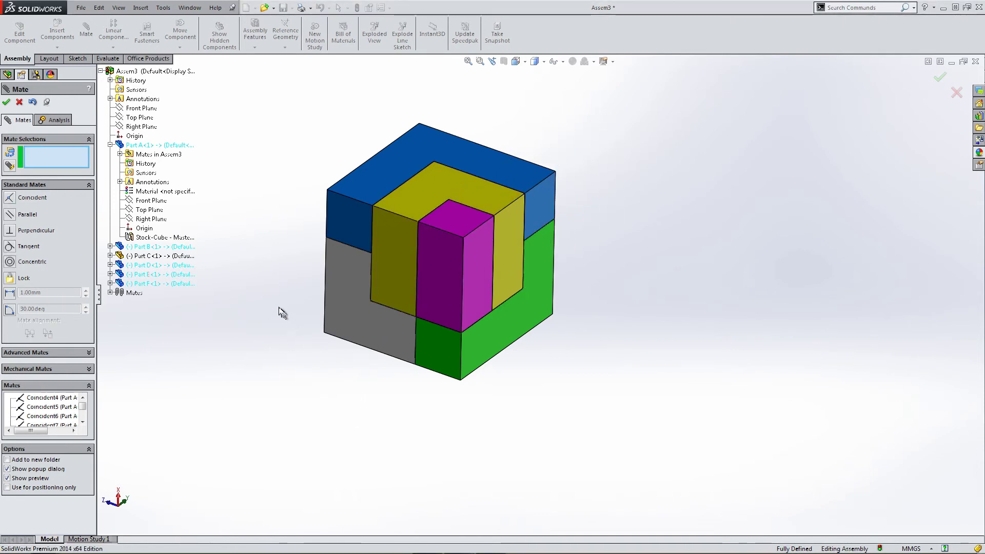
{"action": "left_click", "coordinate": [15, 103]}
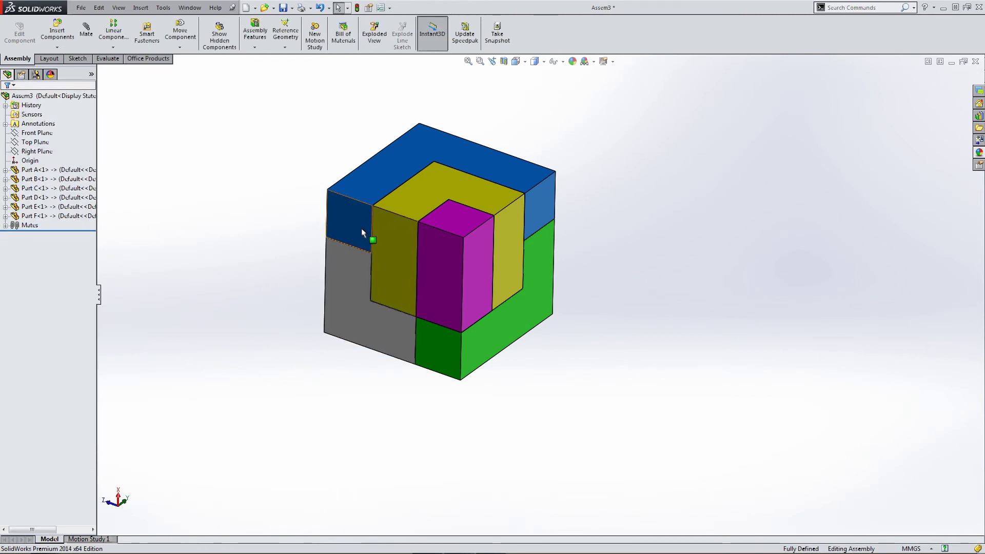
{"action": "scroll", "coordinate": [361, 229], "scroll_direction": "down", "scroll_amount": 3}
{"action": "middle_click_drag", "start_coordinate": [354, 216], "coordinate": [322, 197]}
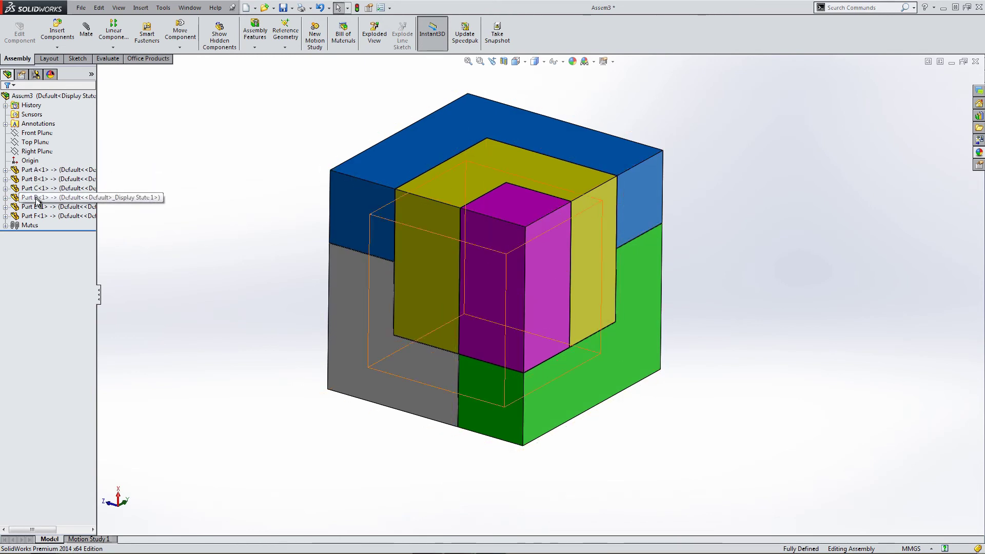
{"action": "left_click", "coordinate": [5, 170]}
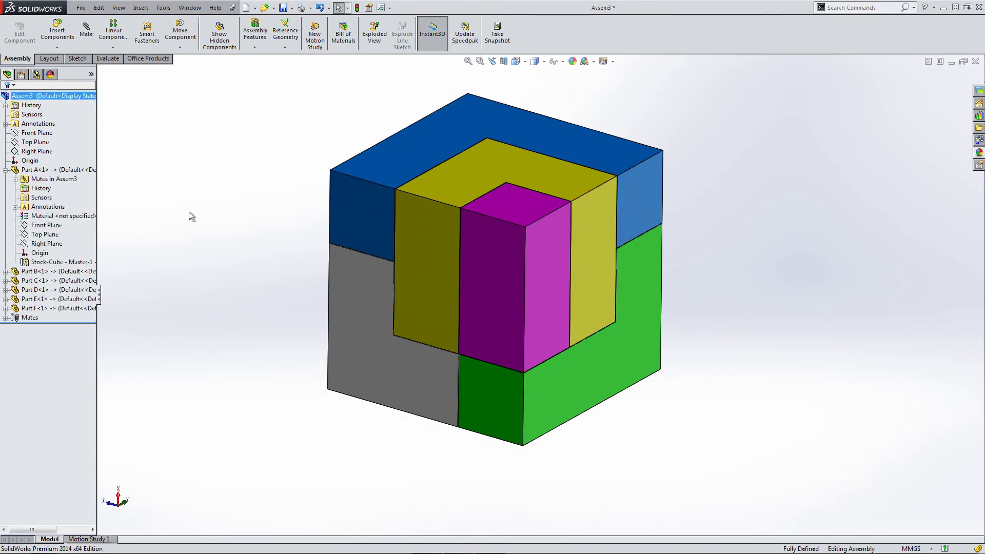
{"action": "left_click", "coordinate": [75, 263]}
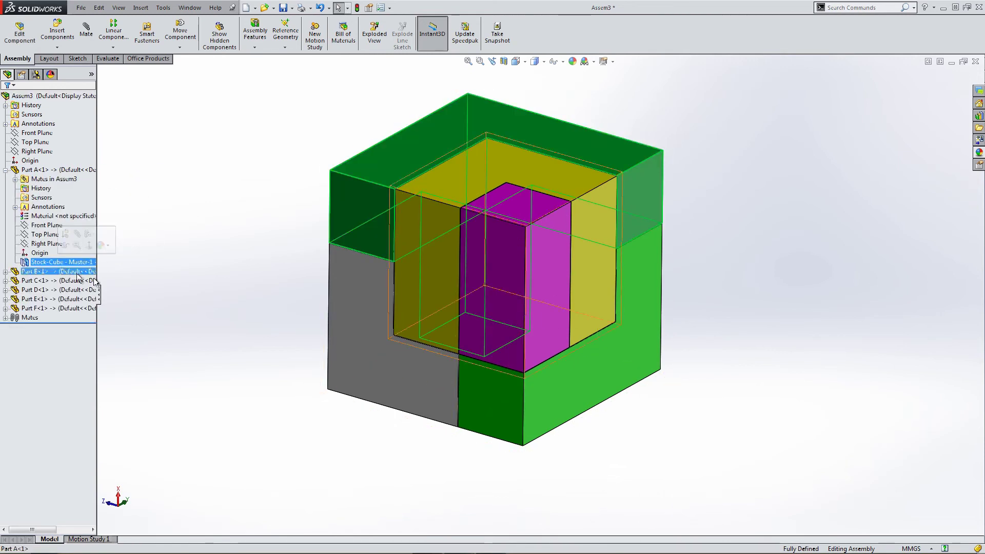
{"action": "key", "text": "Escape"}
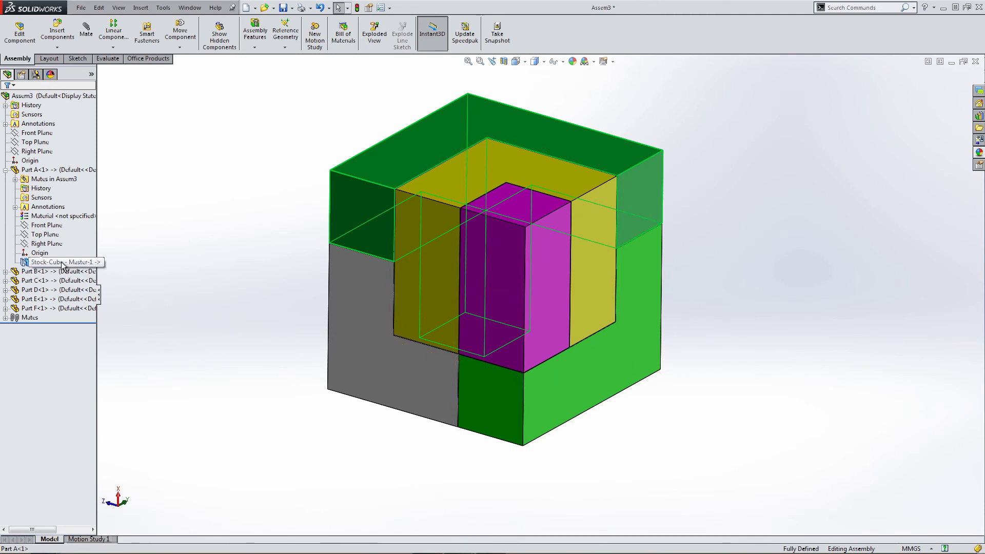
{"action": "left_click", "coordinate": [63, 263]}
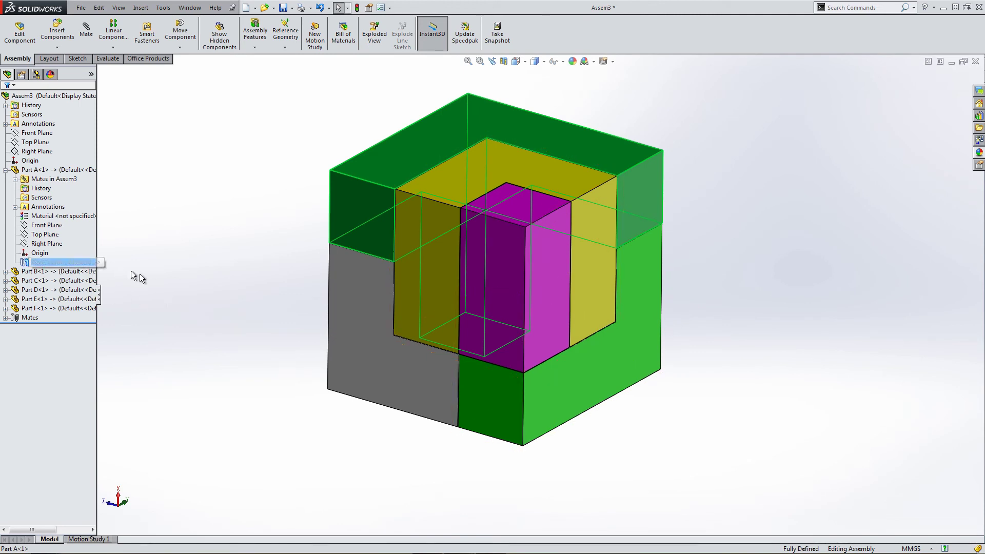
{"action": "left_click", "coordinate": [5, 272]}
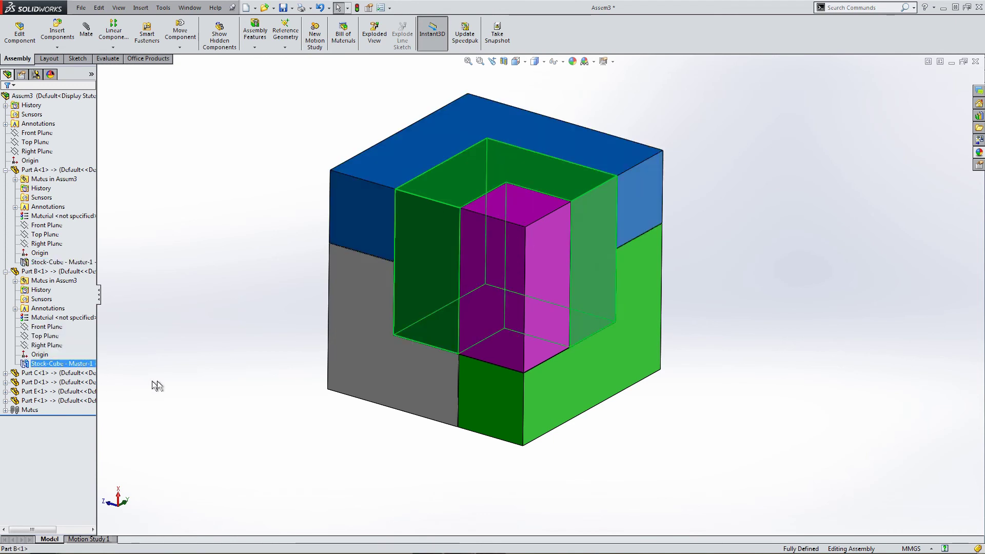
{"action": "left_click", "coordinate": [5, 272]}
{"action": "left_click", "coordinate": [5, 170]}
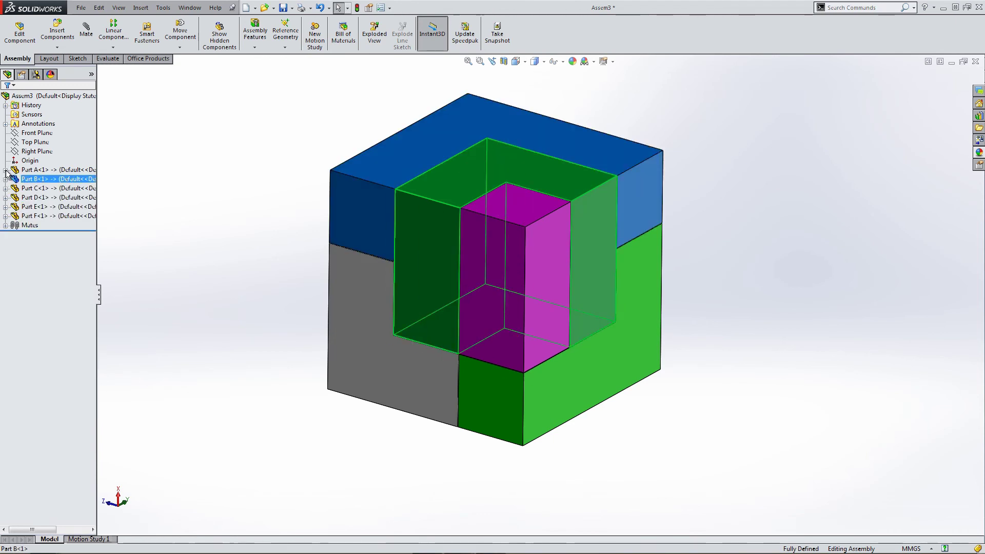